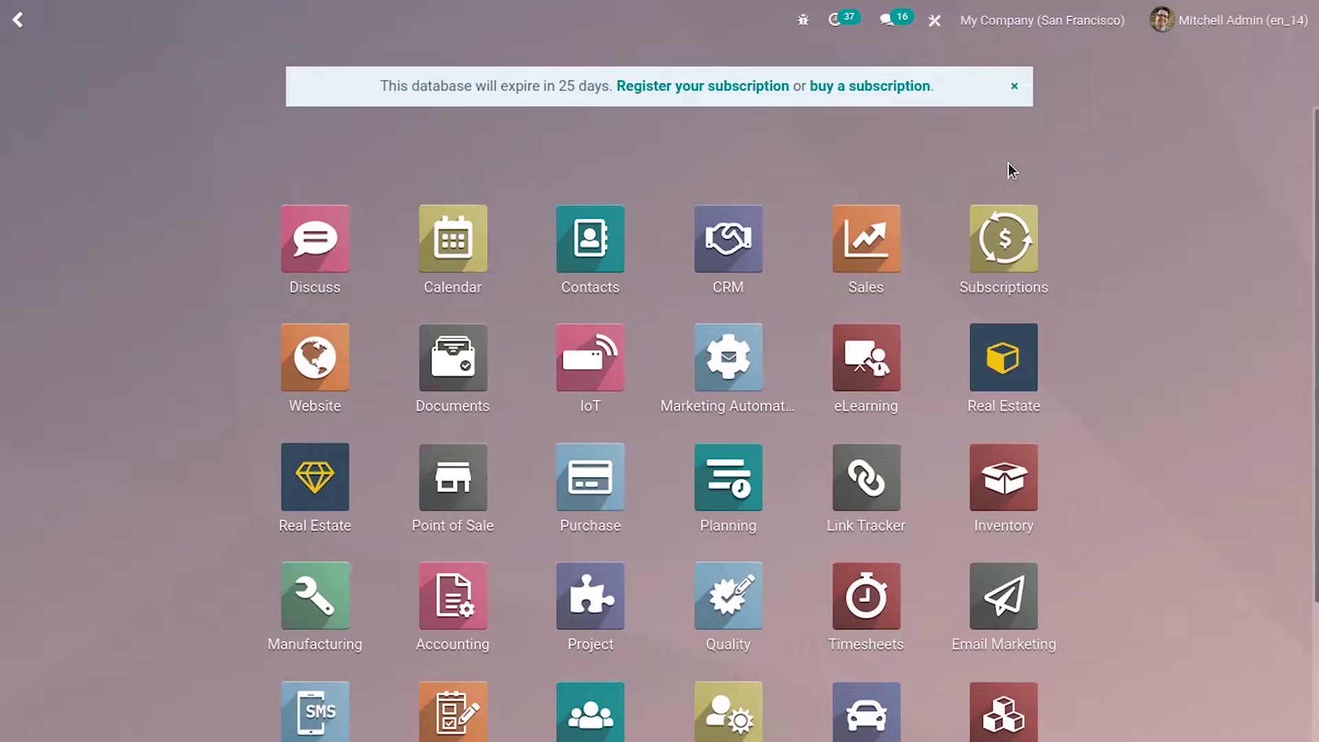
- Open the Sales app and go to Orders > Customers
click(888, 219)
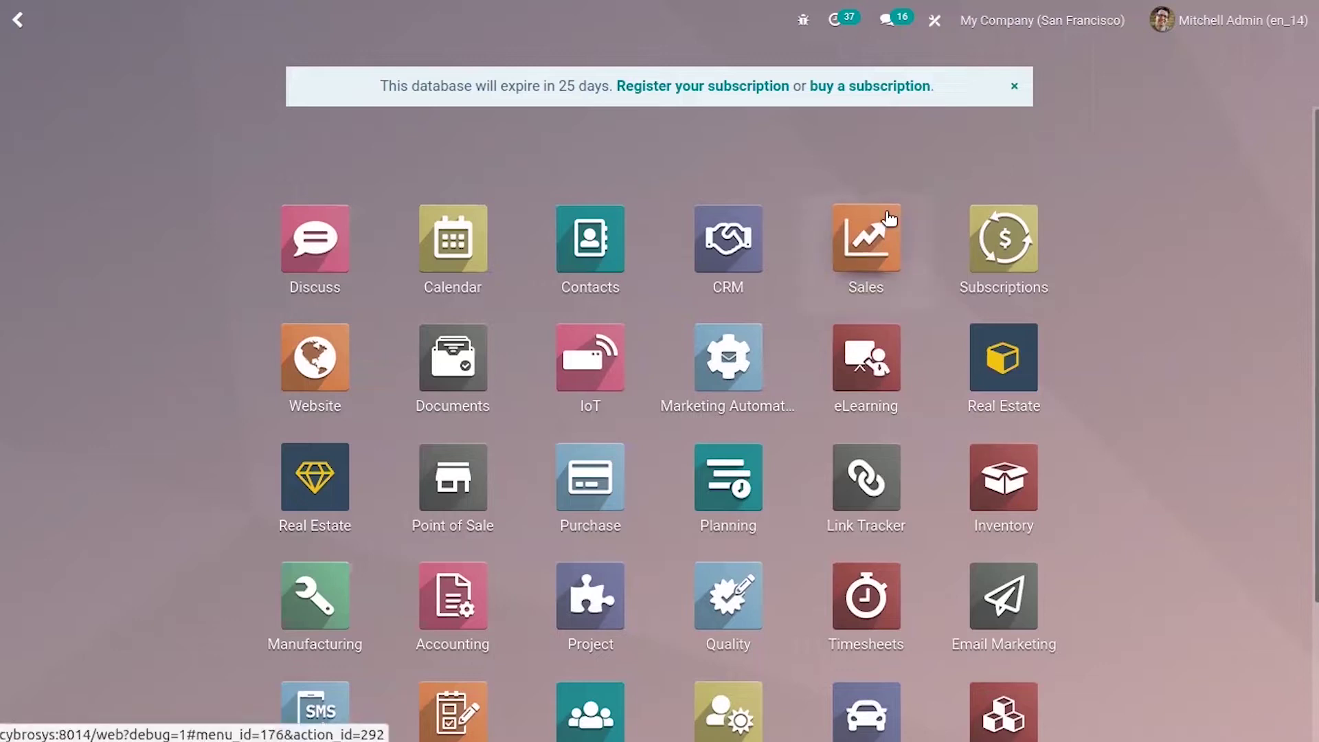
click(889, 218)
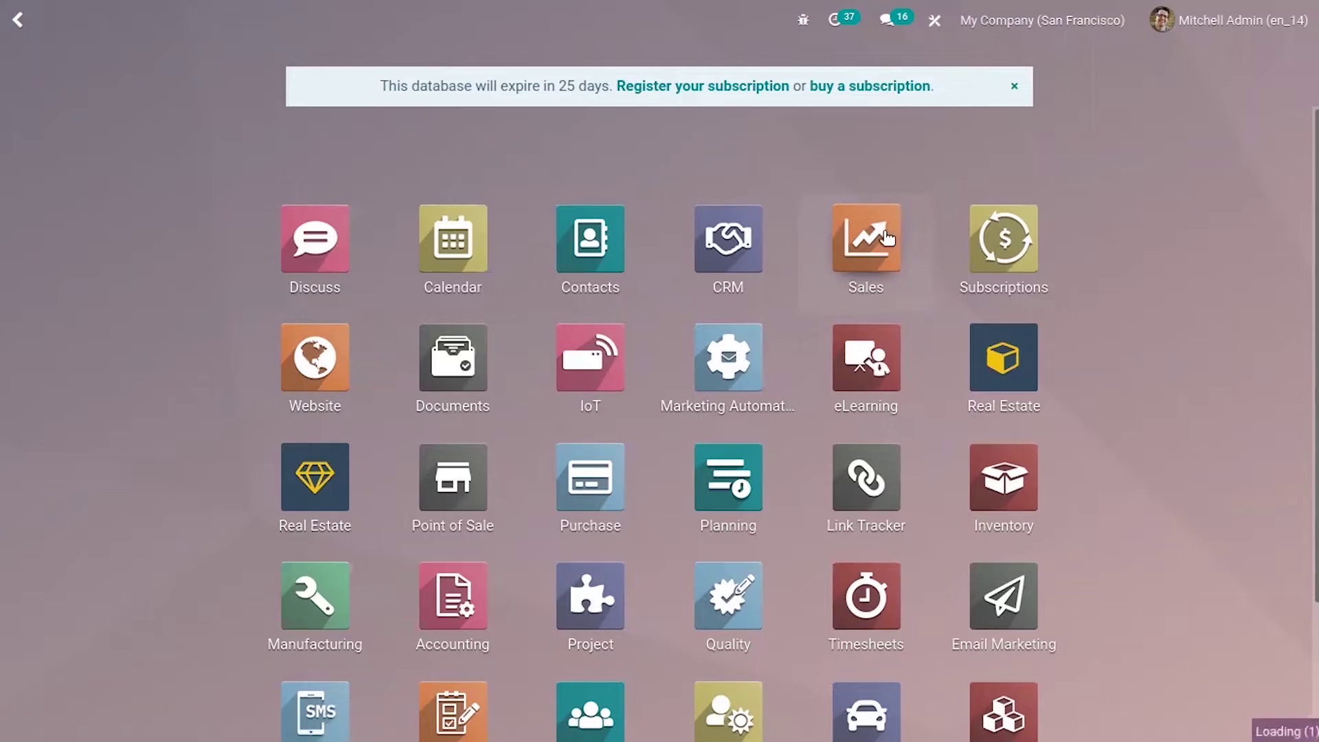
click(832, 201)
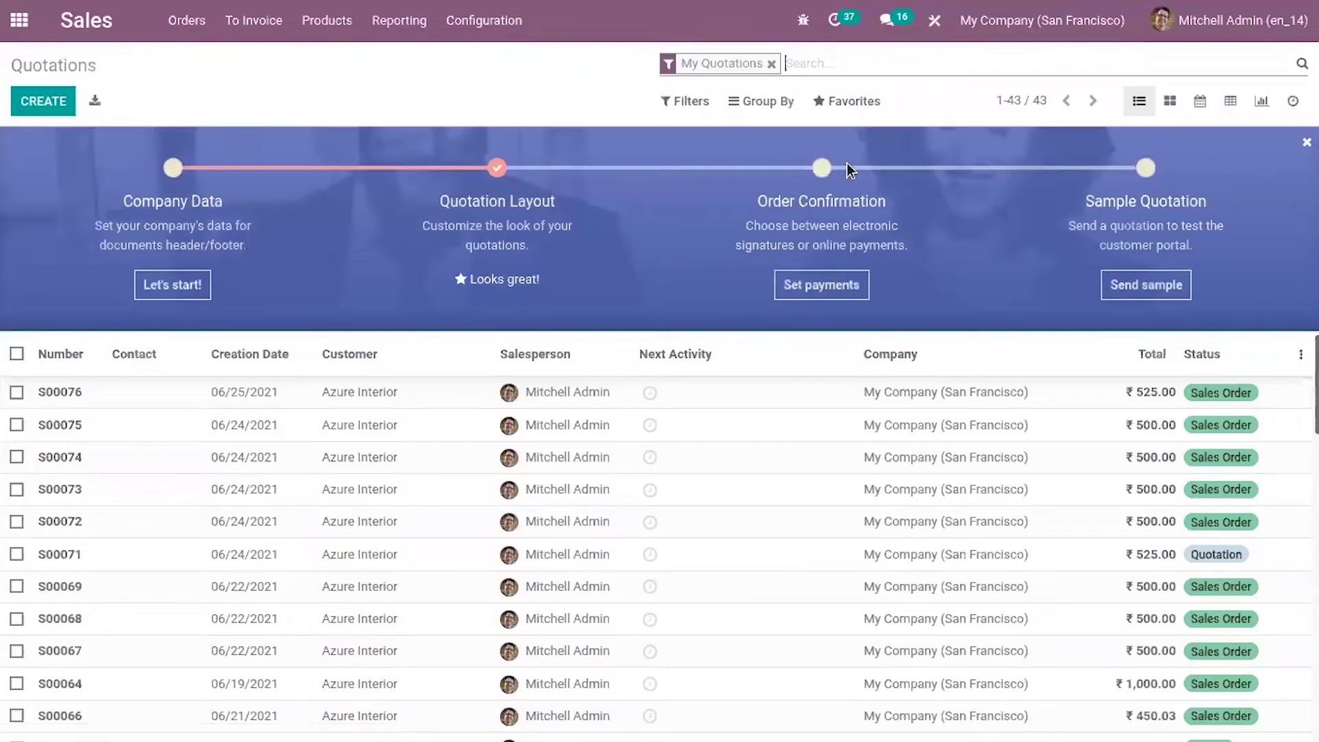
click(163, 21)
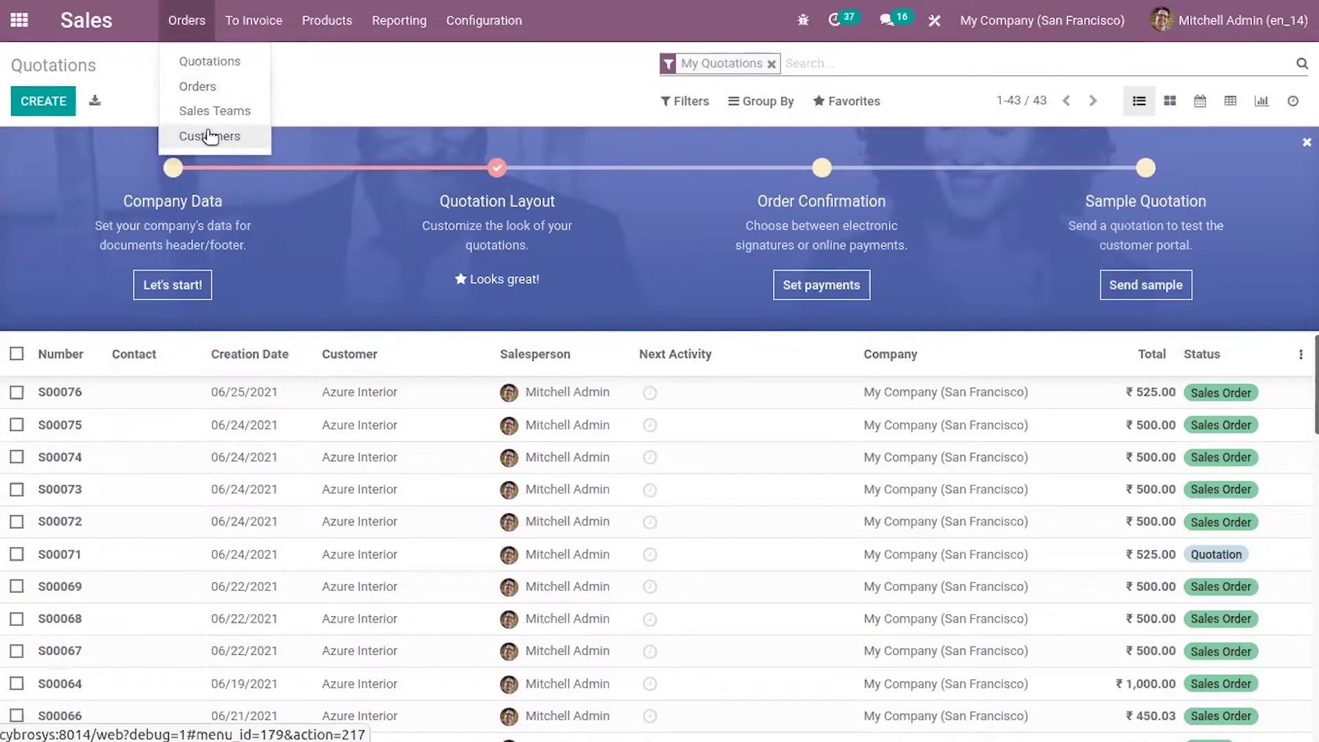
click(206, 131)
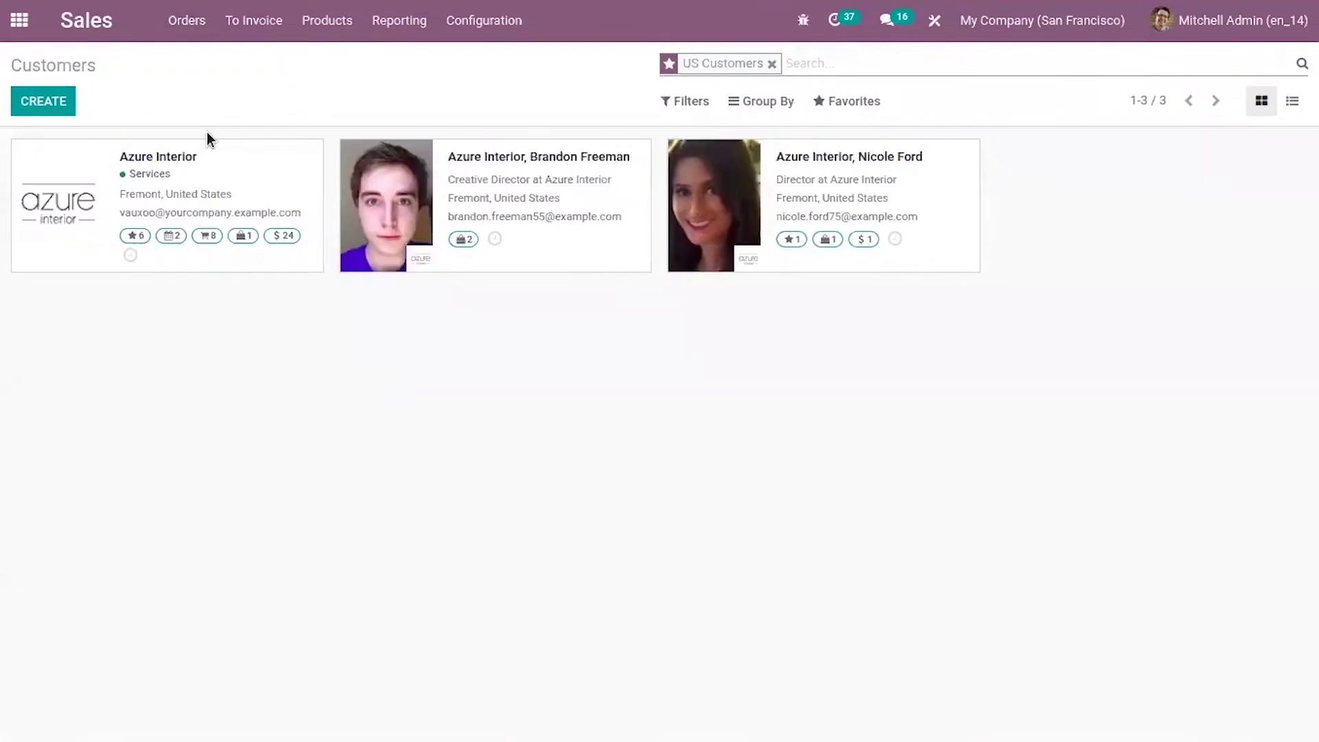
- Open the Azure Interior record and review its Sales & Purchase and Partner Assignment tabs
click(243, 197)
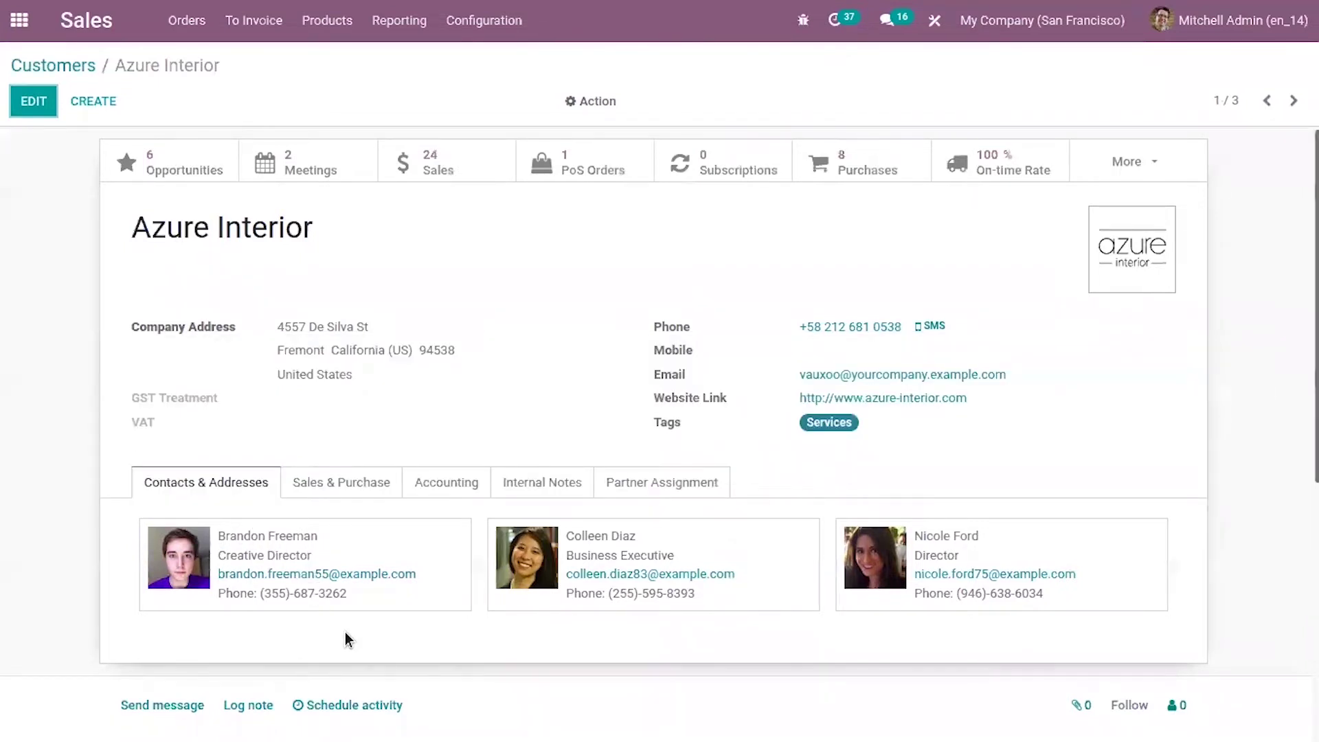
click(350, 475)
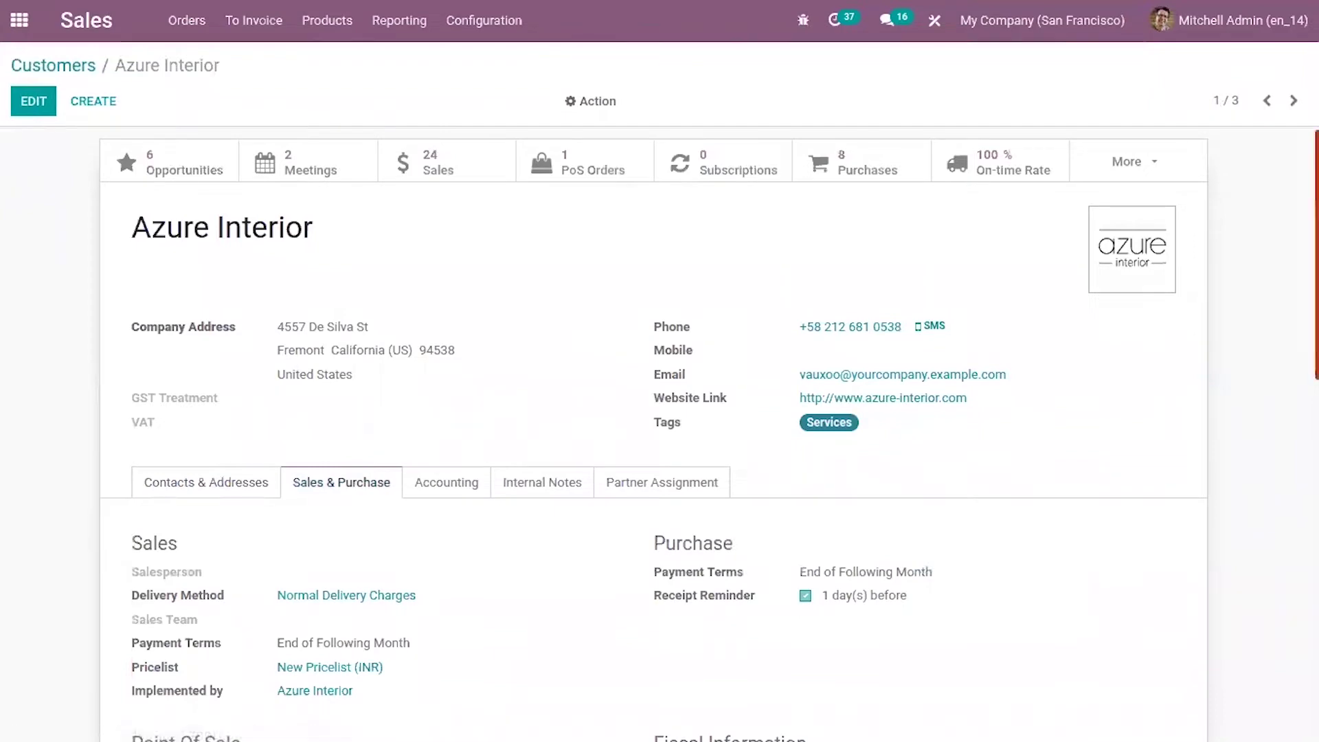
scroll(350, 476, down, 5)
scroll(653, 419, up, 1)
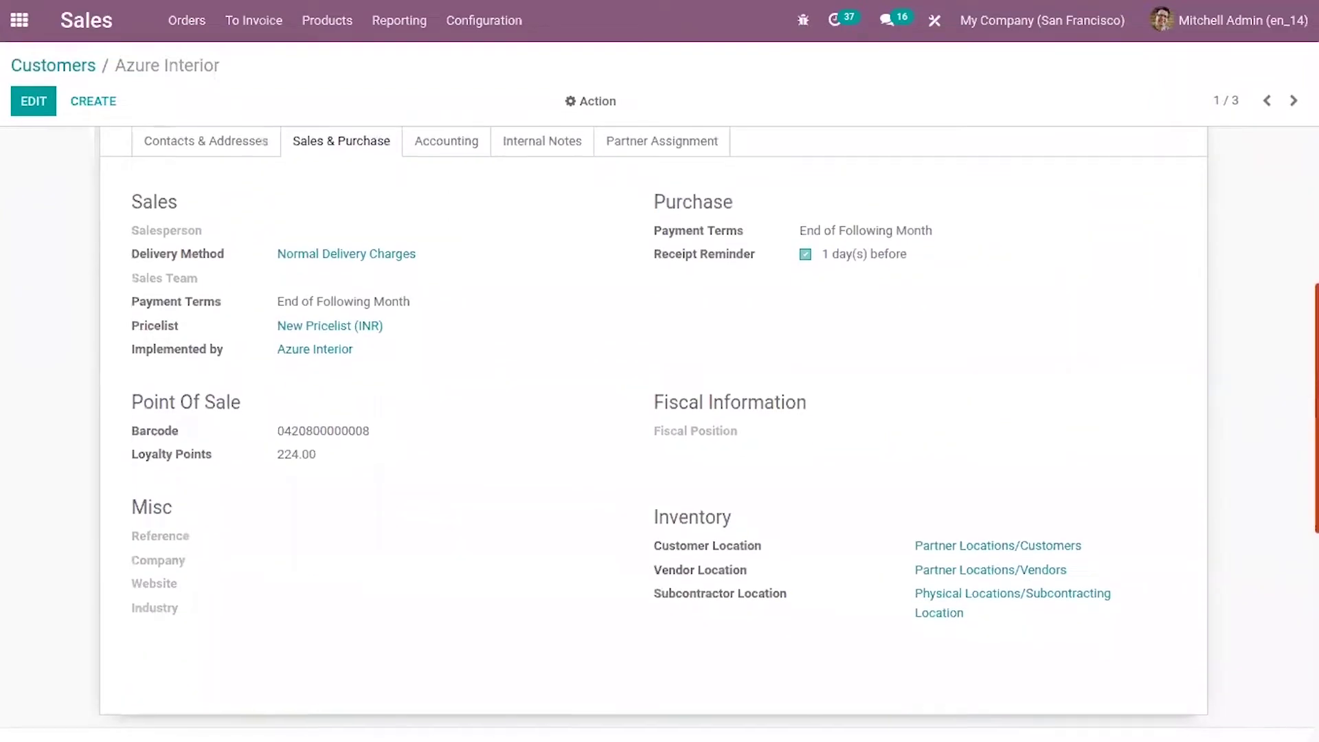
scroll(1243, 342, up, 4)
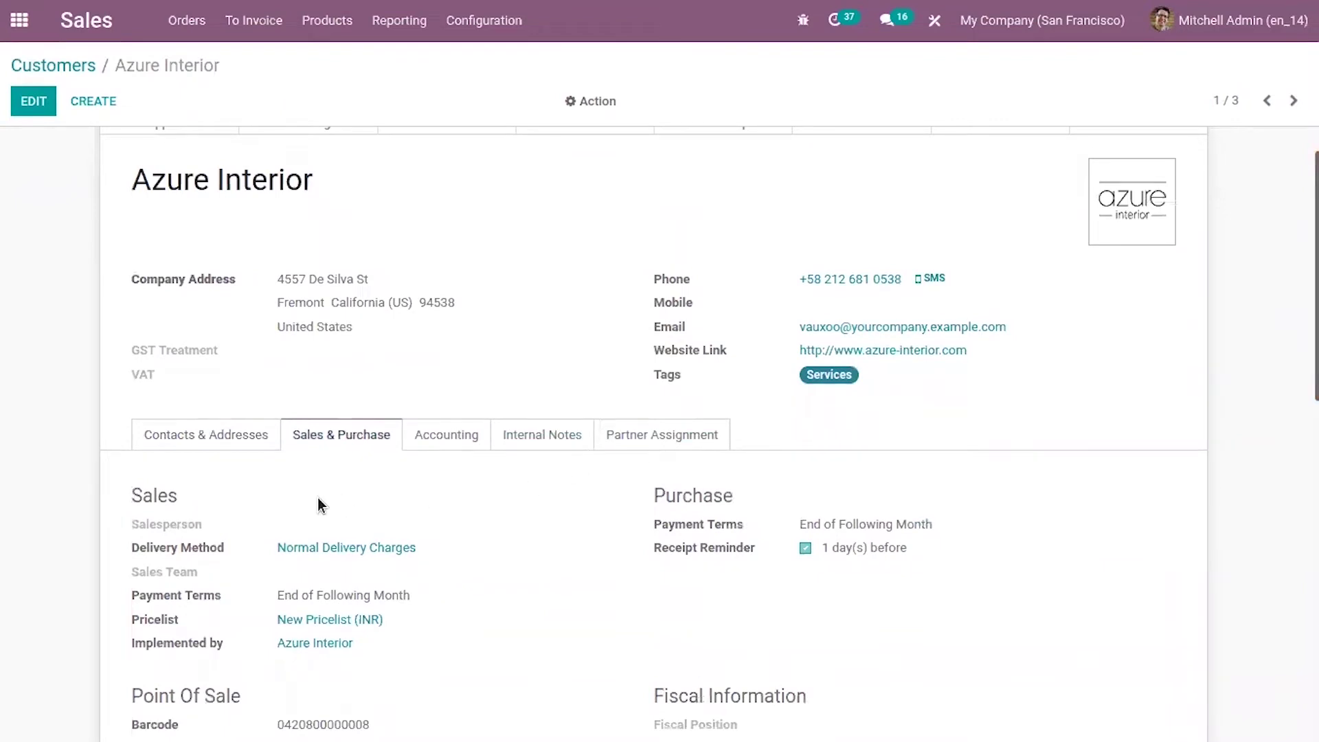
click(660, 445)
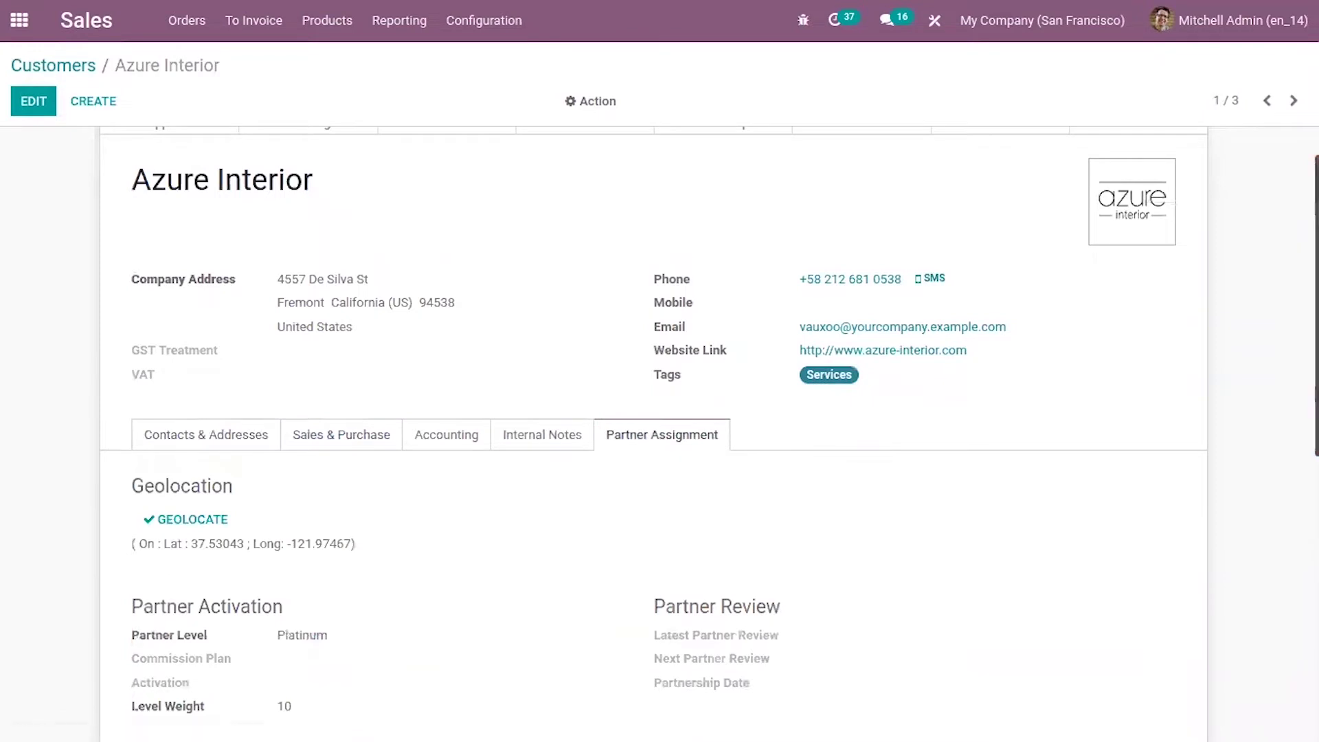
scroll(1288, 206, up, 1)
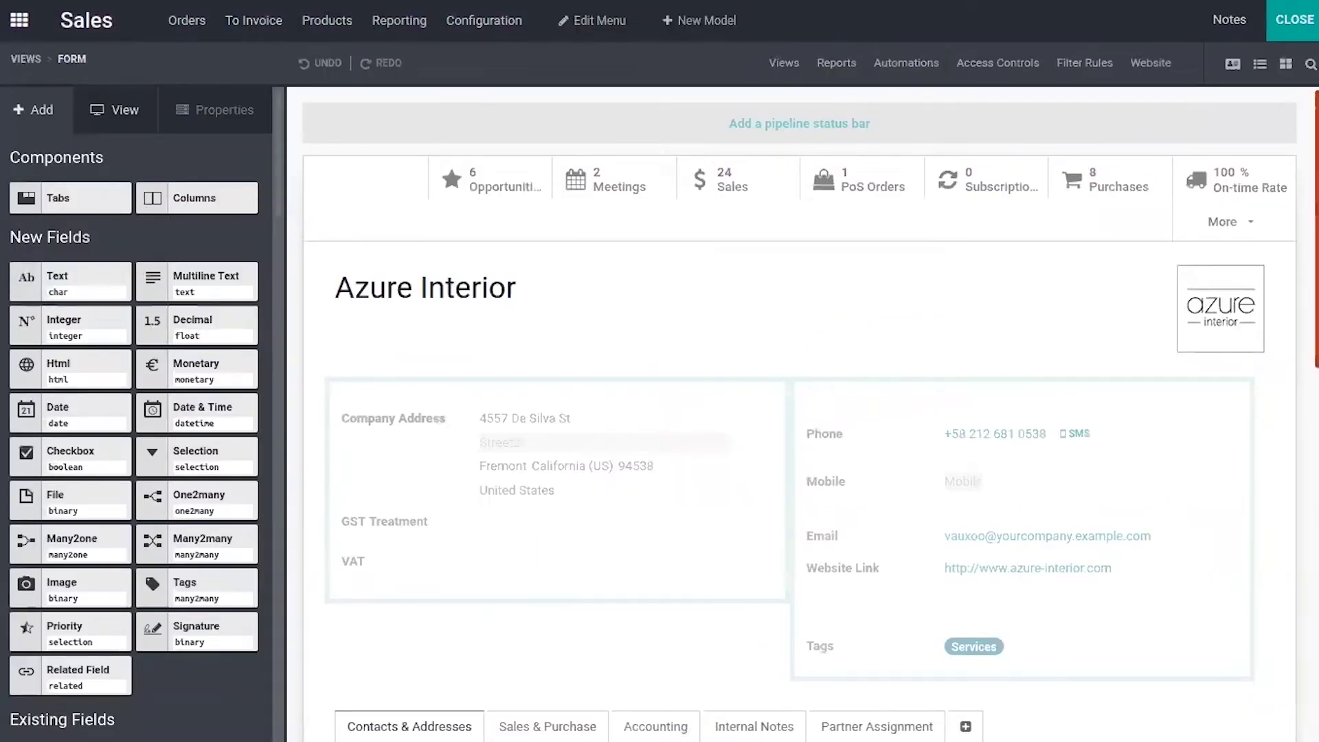
- Add a new 'New Page' tab after Partner Assignment in the customer form notebook
scroll(821, 161, down, 5)
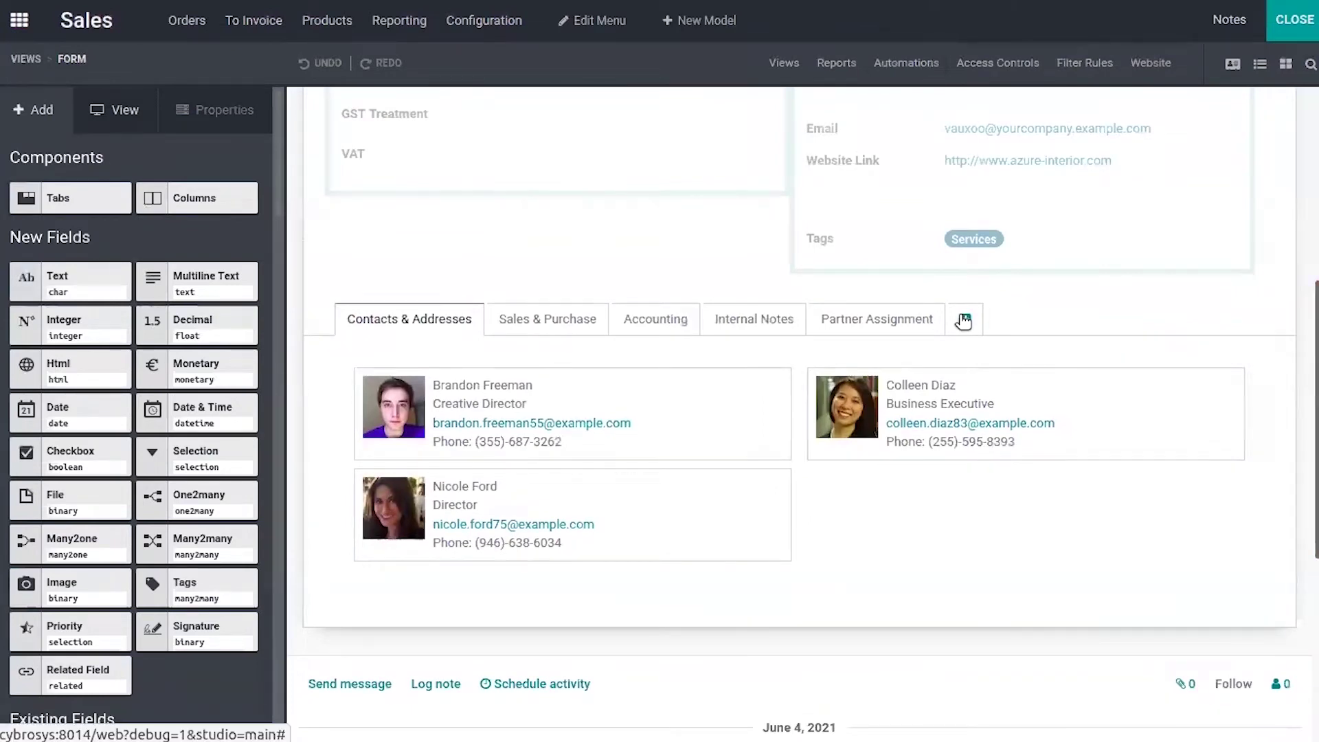
click(964, 320)
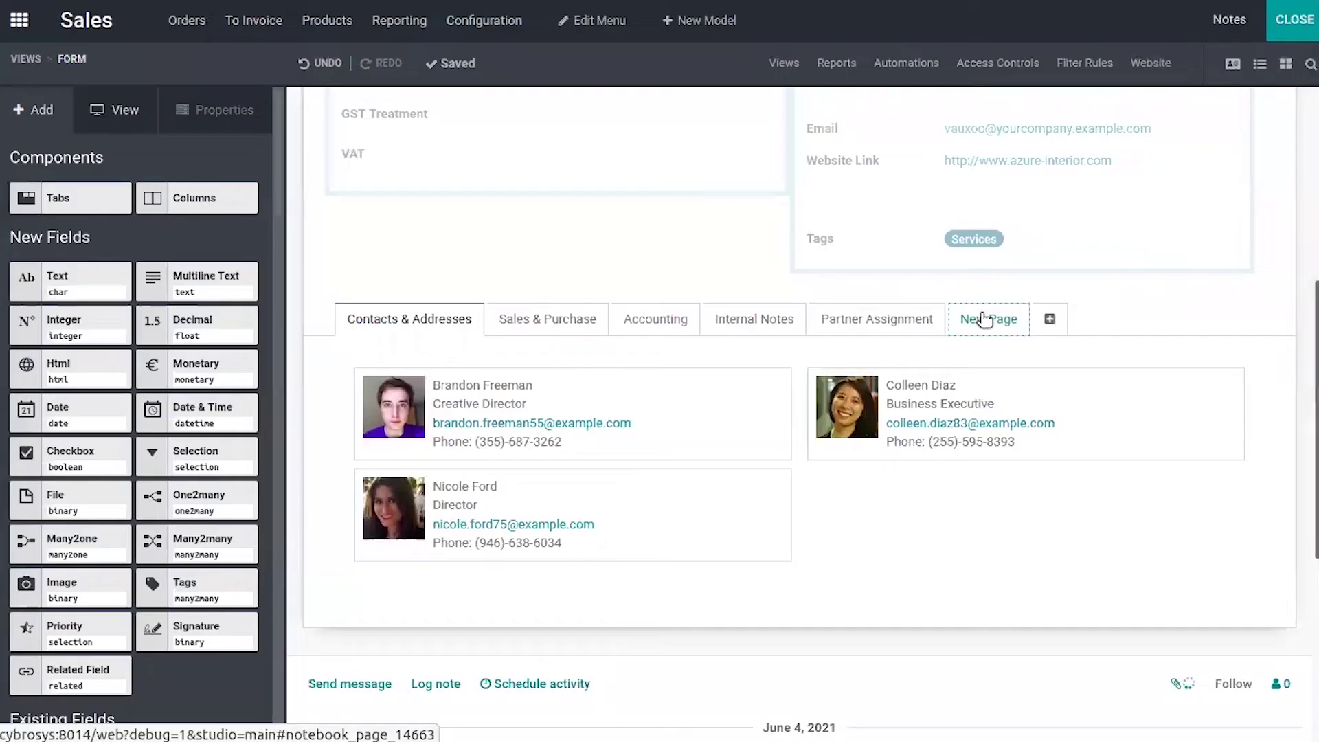
- Rename the New Page tab's label to 'Privacy Settings'
click(987, 319)
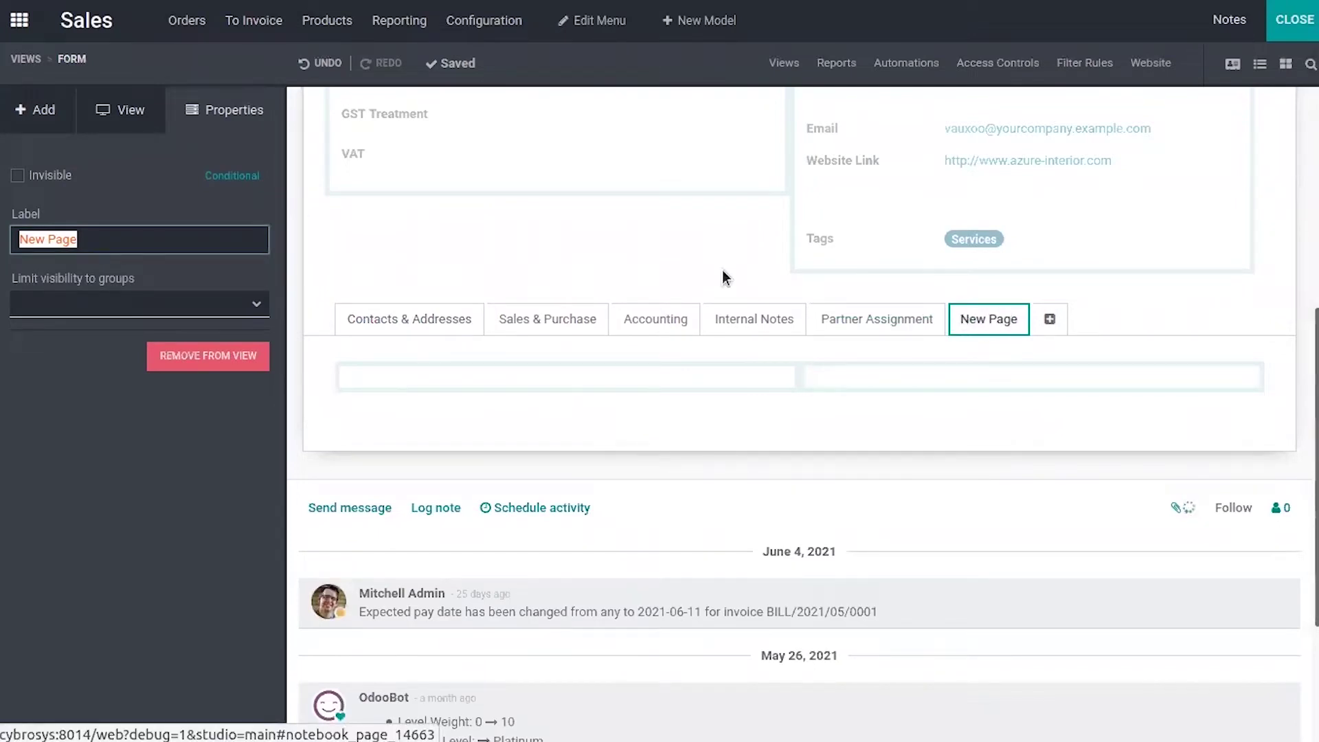
click(141, 234)
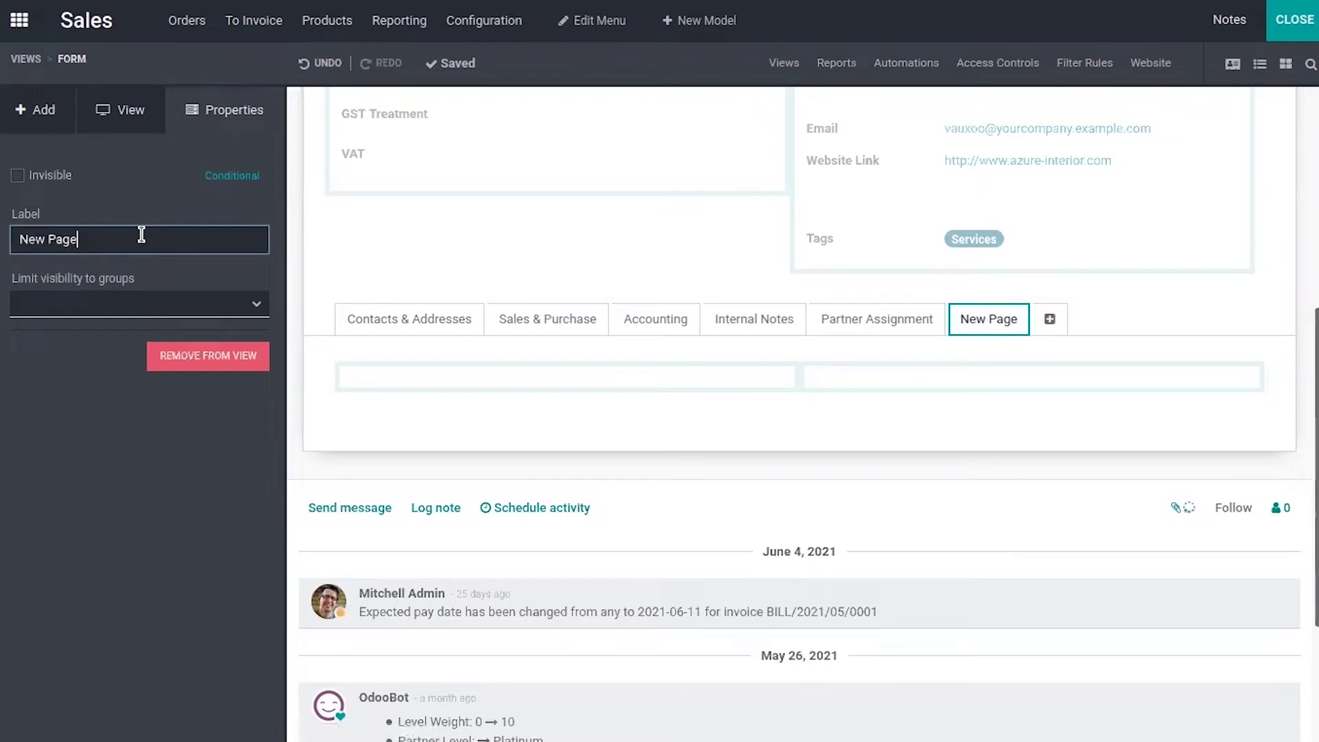
key(BackSpace)
key(BackSpace)
key(BackSpace)
key(BackSpace)
key(BackSpace)
key(BackSpace)
key(BackSpace)
key(BackSpace)
text(Privacy Settings)
click(266, 274)
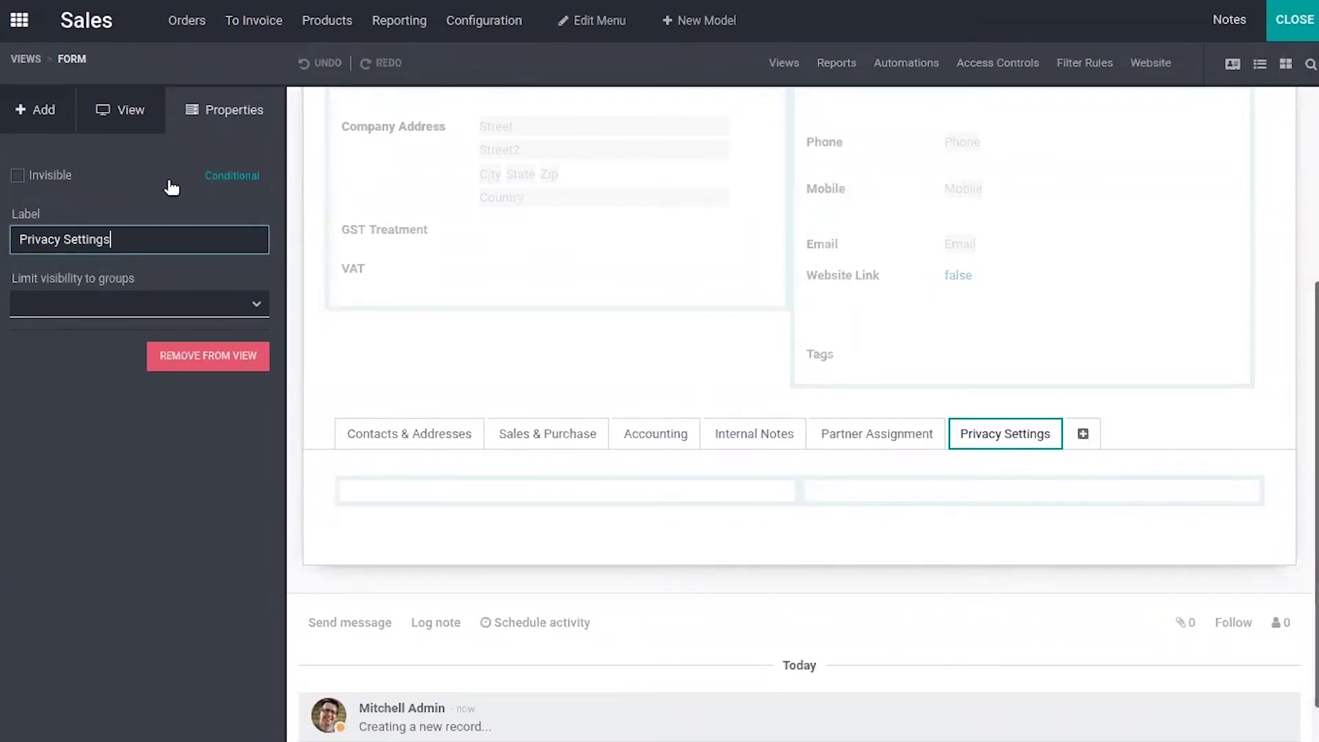
click(66, 114)
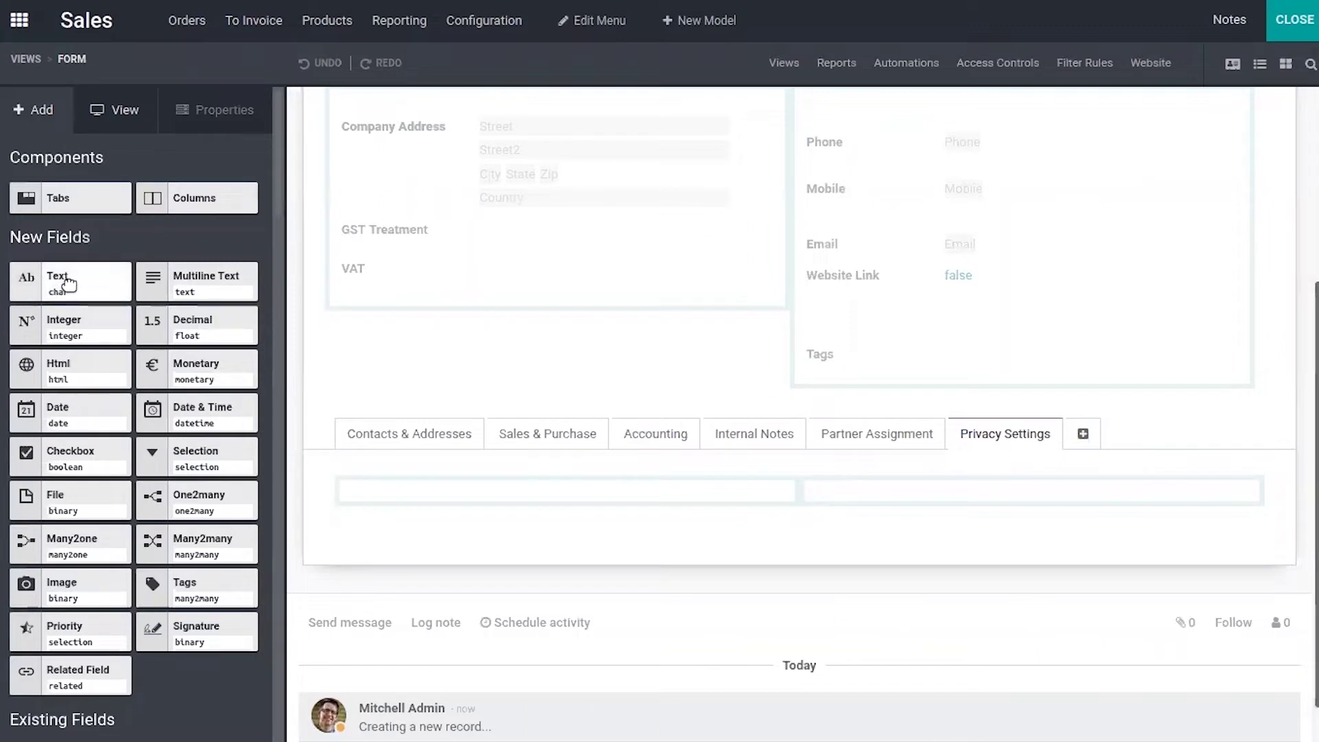
- Place a Checkbox field in the Privacy Settings tab labelled 'Has a Public Identity'
drag(72, 453, 457, 501)
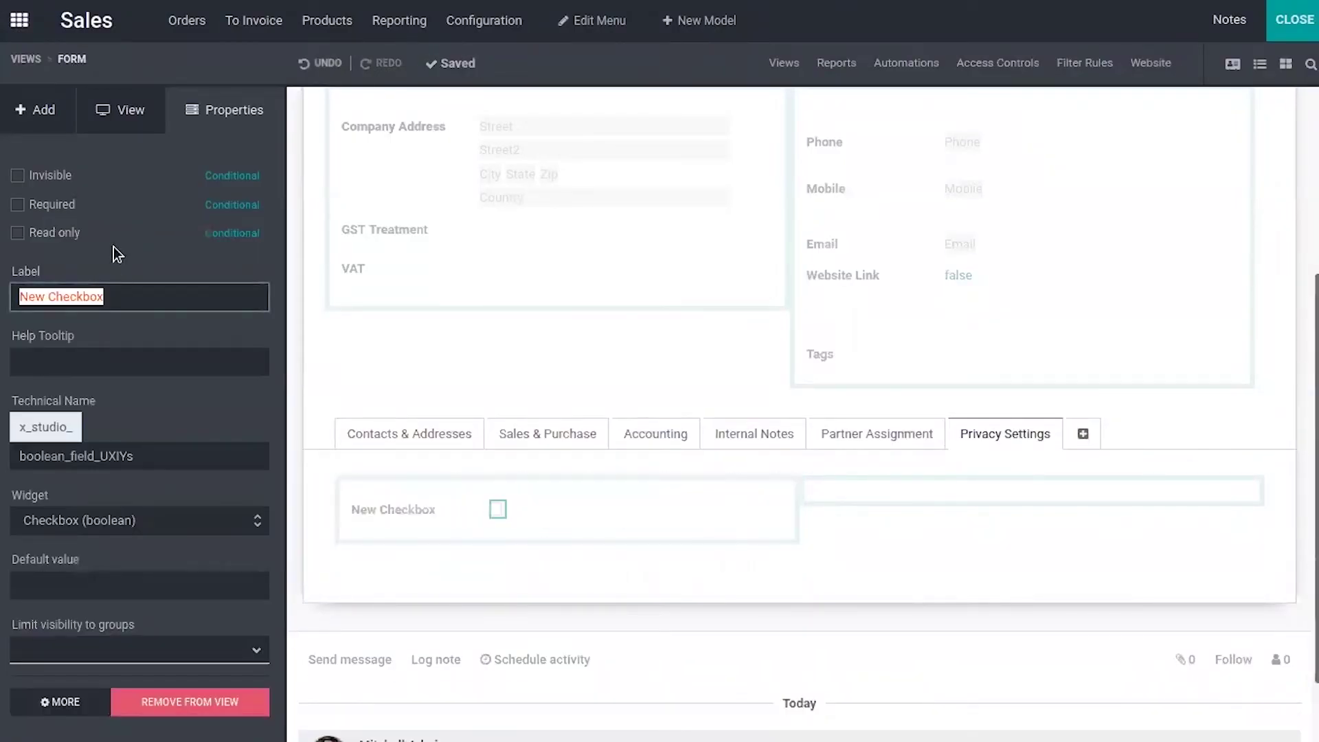
click(136, 294)
key(Home)
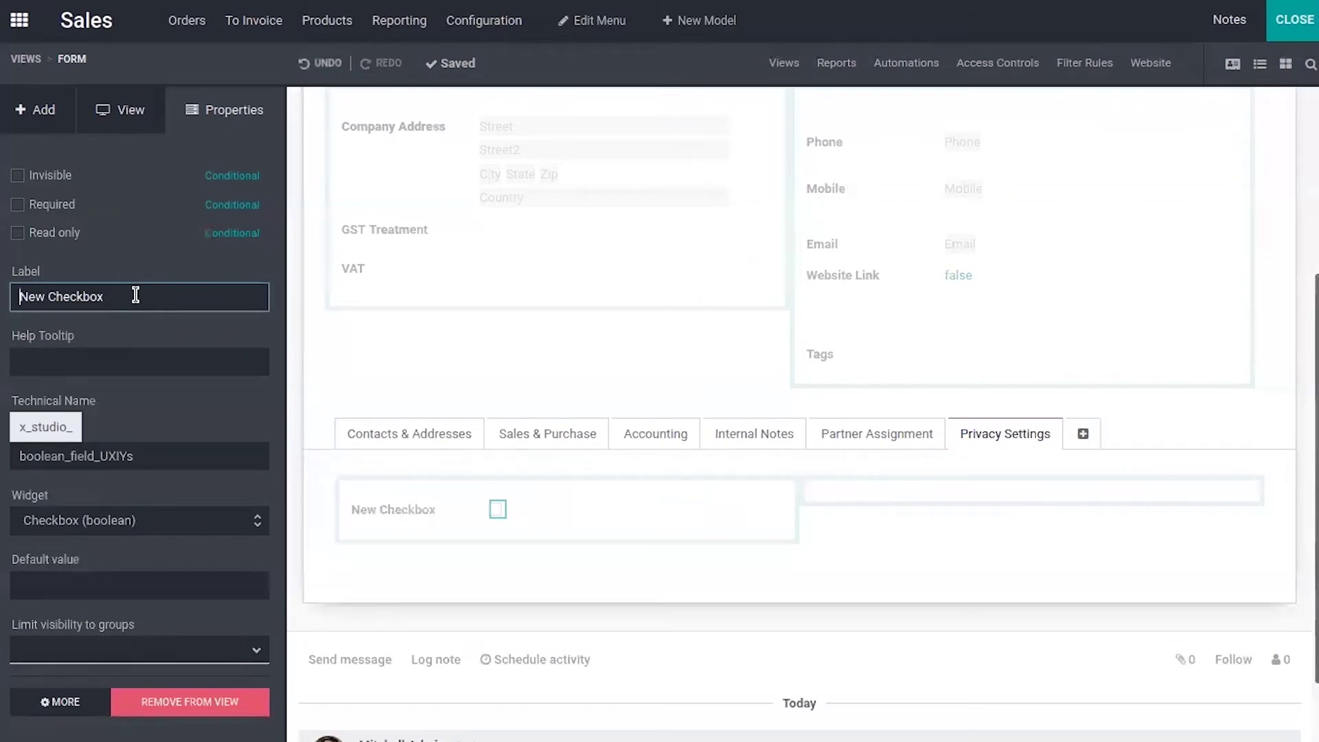
key(End)
key(BackSpace)
key(BackSpace)
key(BackSpace)
key(BackSpace)
key(BackSpace)
key(BackSpace)
key(BackSpace)
key(BackSpace)
key(BackSpace)
key(BackSpace)
key(BackSpace)
key(BackSpace)
text(Has a Pu)
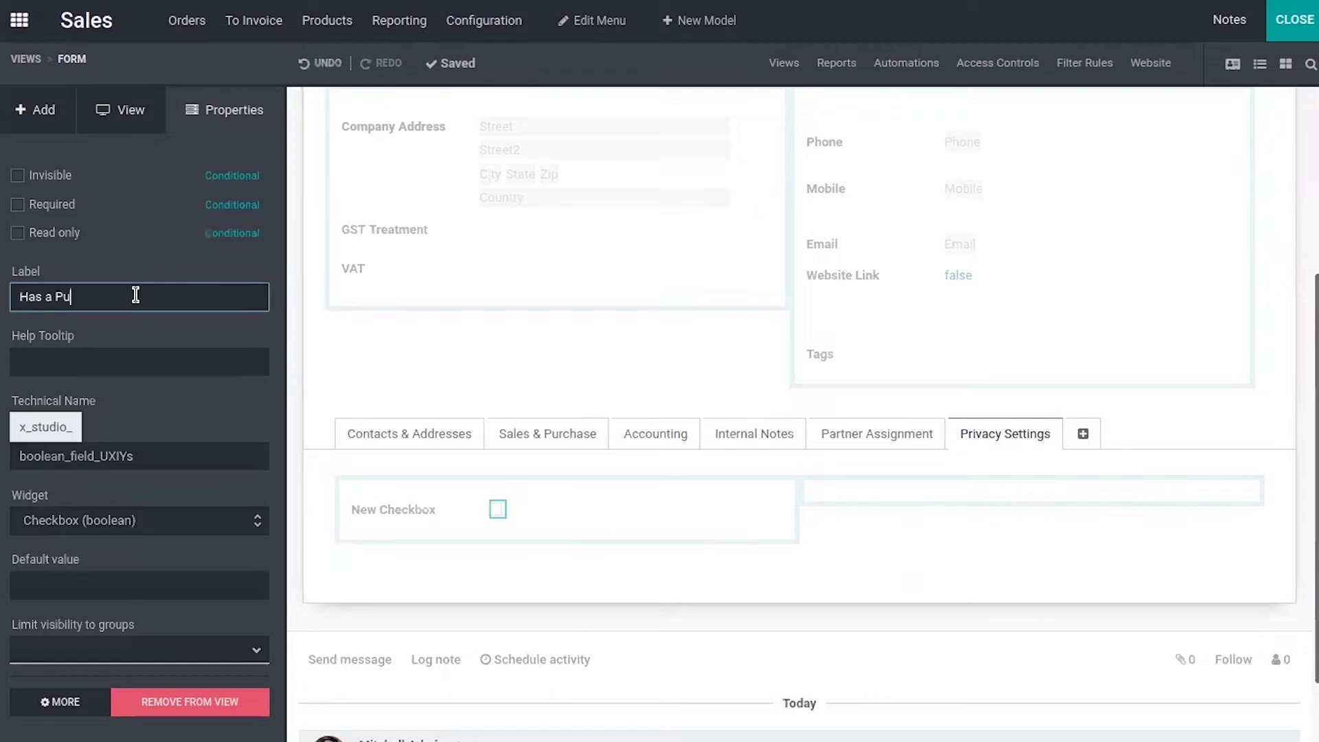
text(blic Identity)
click(144, 361)
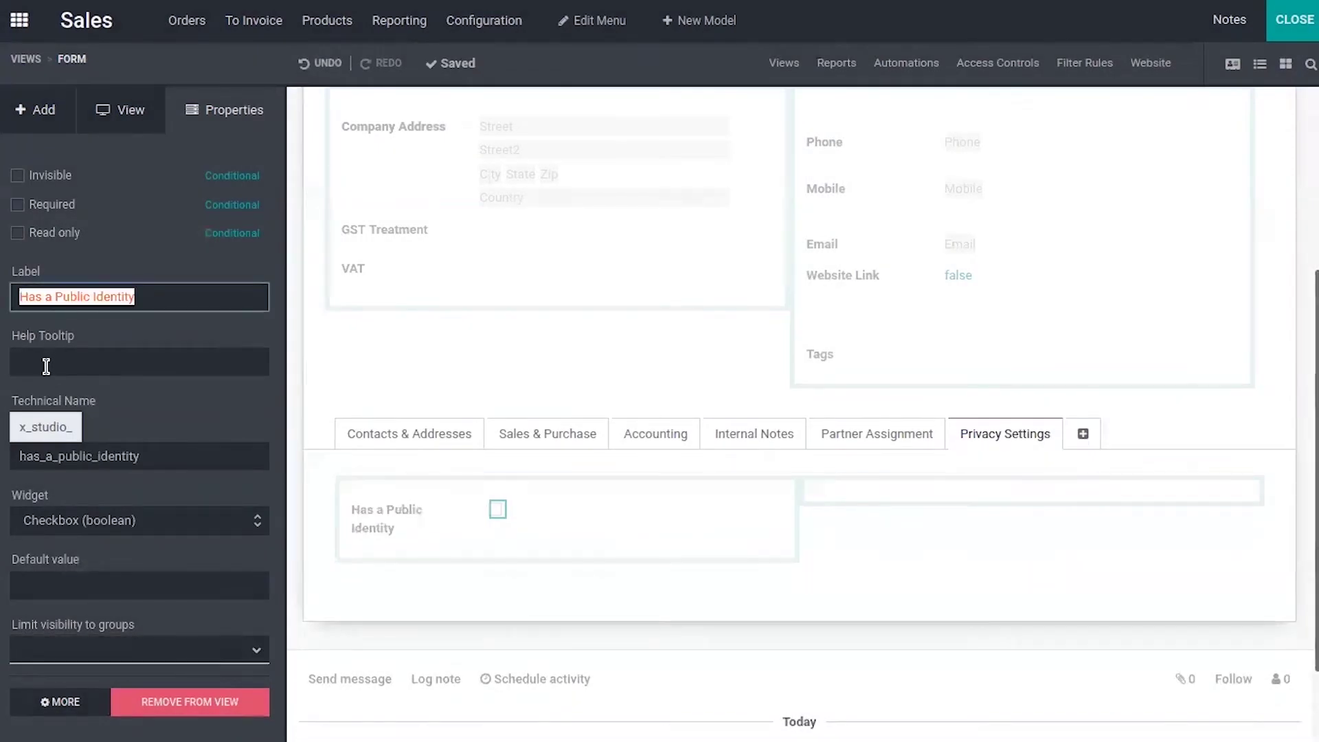
click(46, 366)
- Set the checkbox's help tooltip to 'Enable it if you have a public Identity'
text(Ch)
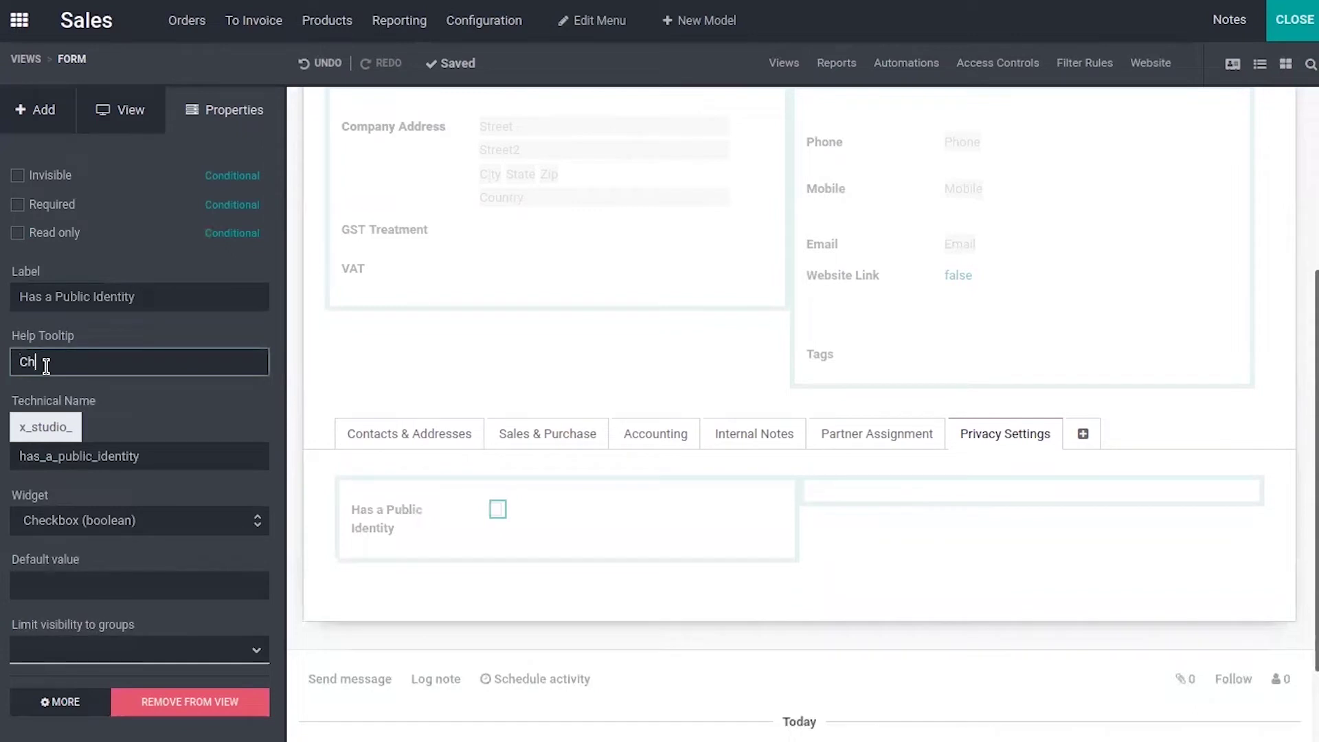
text(eck w)
key(BackSpace)
key(BackSpace)
key(BackSpace)
key(BackSpace)
key(BackSpace)
key(BackSpace)
key(BackSpace)
key(BackSpace)
text(Enable it if you have a public )
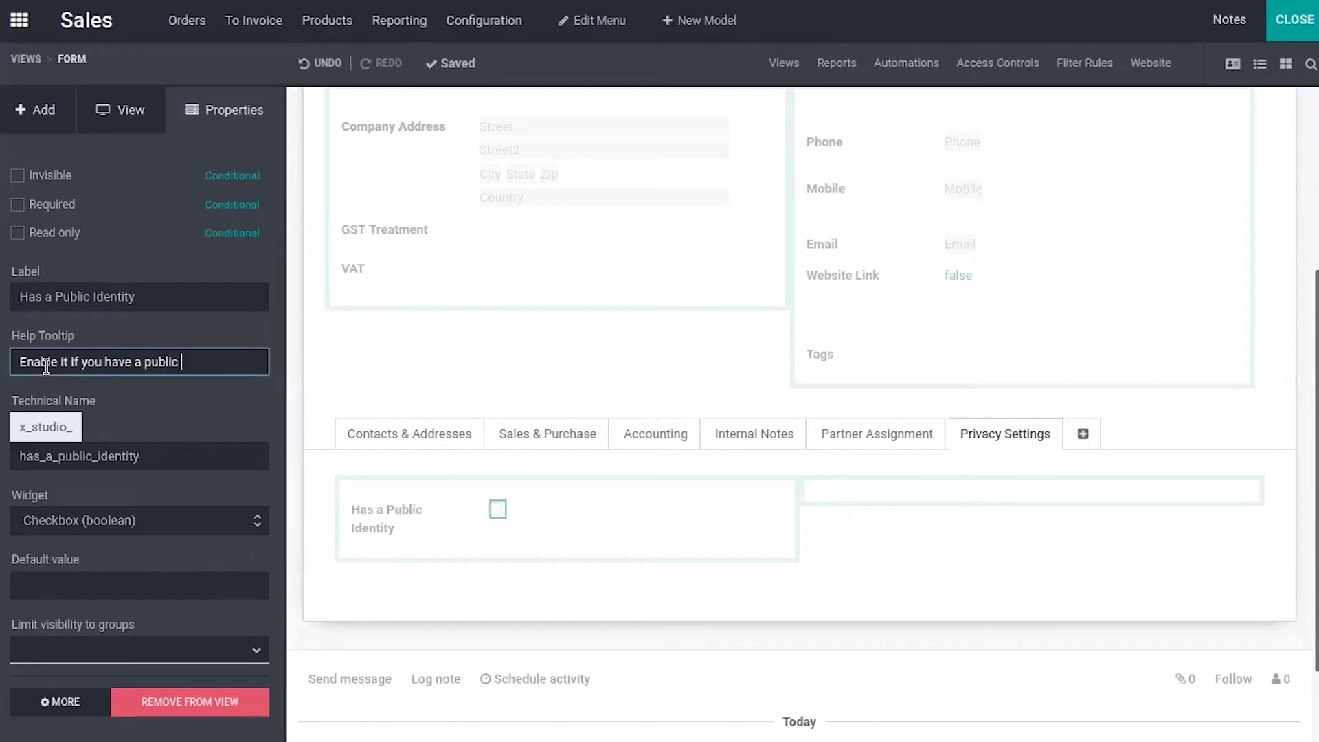
text(iIdentity)
click(41, 112)
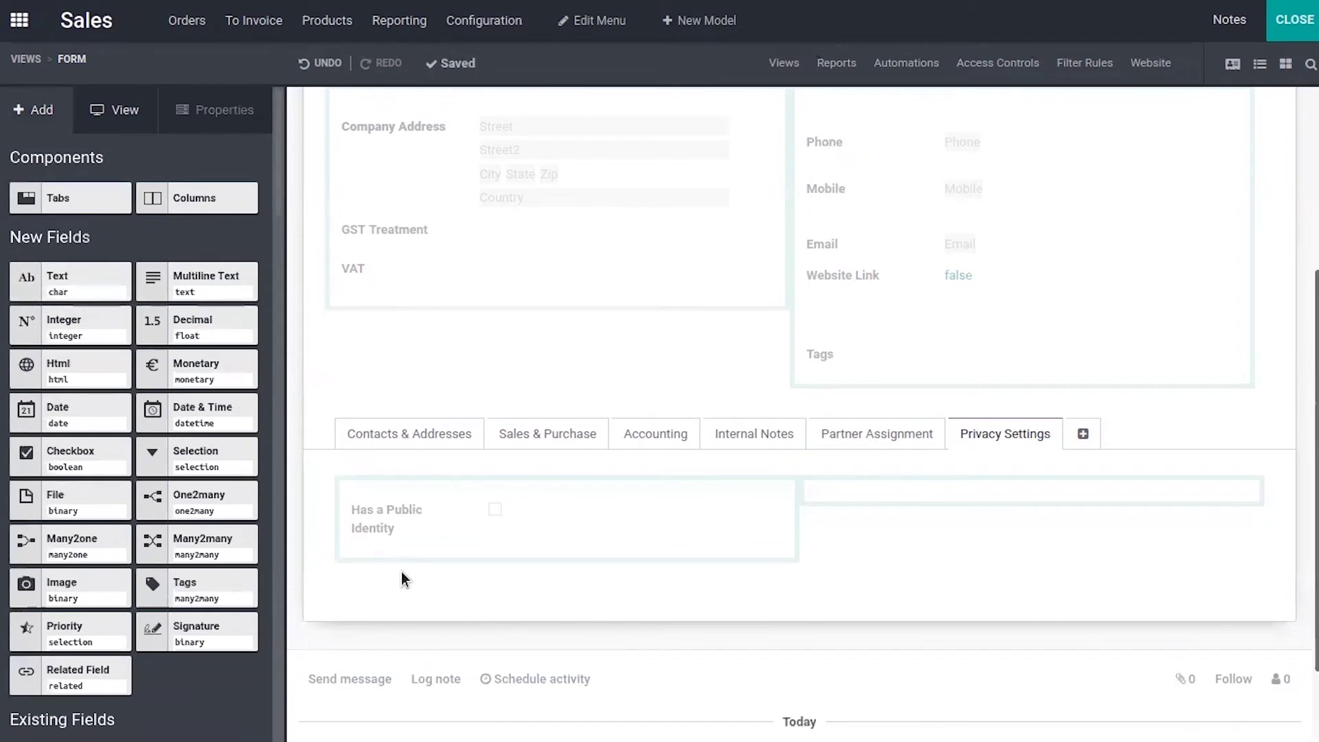
- Drop a Text field into Privacy Settings below the Has a Public Identity checkbox
drag(89, 283, 424, 579)
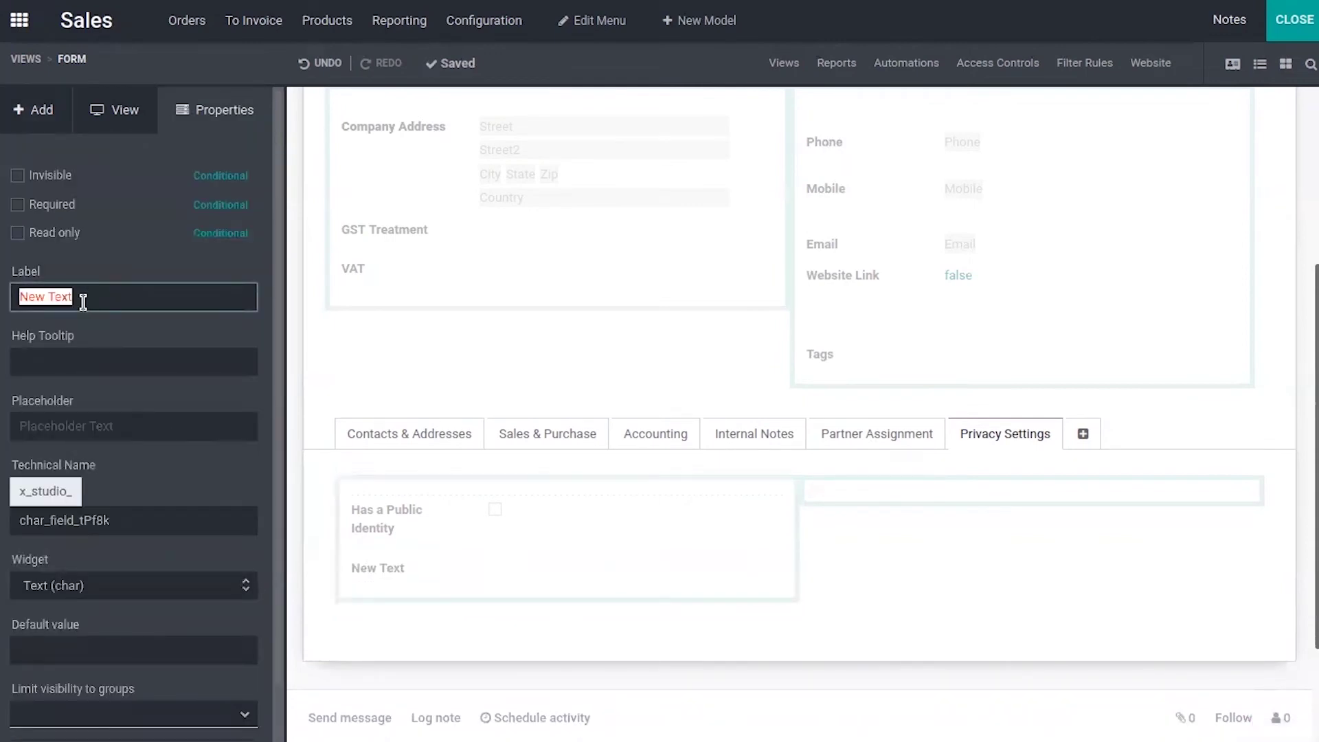
- Change the new text field's label from 'New Text' to 'Public Identity'
text(Public Identity)
key(Return)
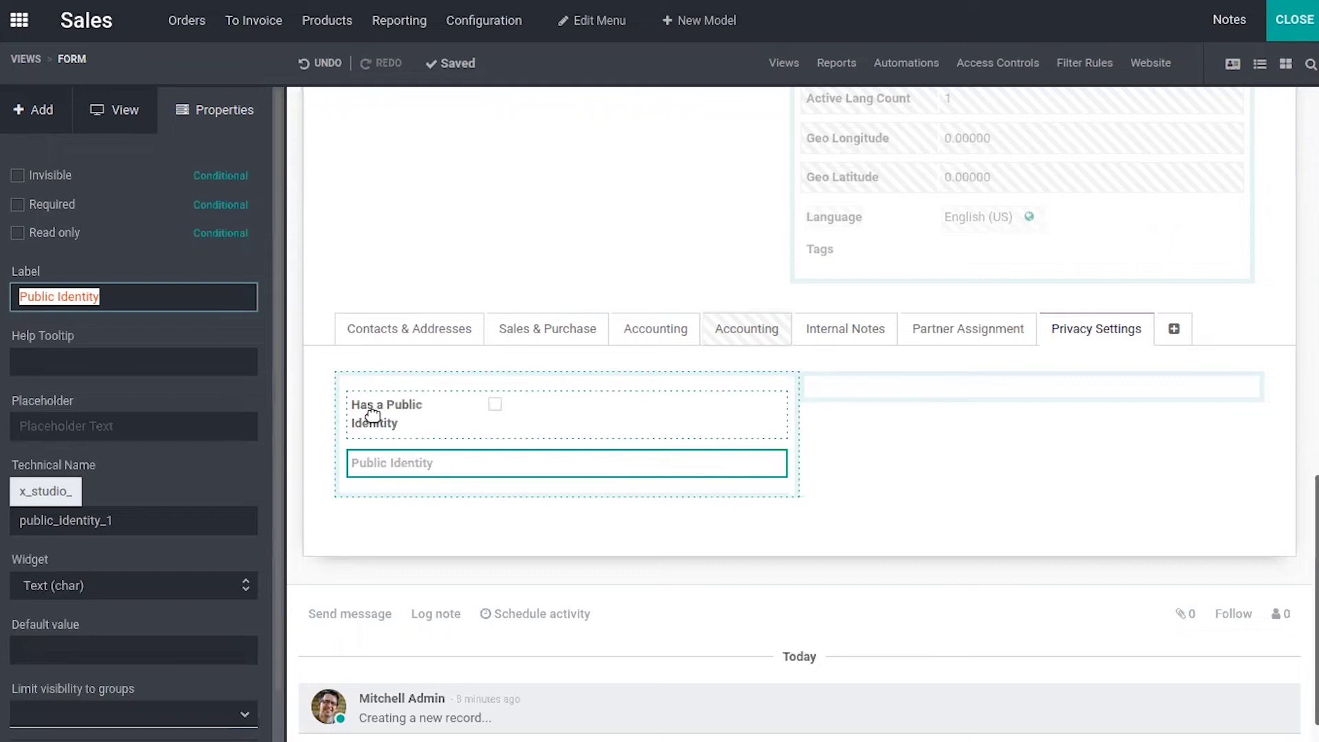
mouse_move(372, 414)
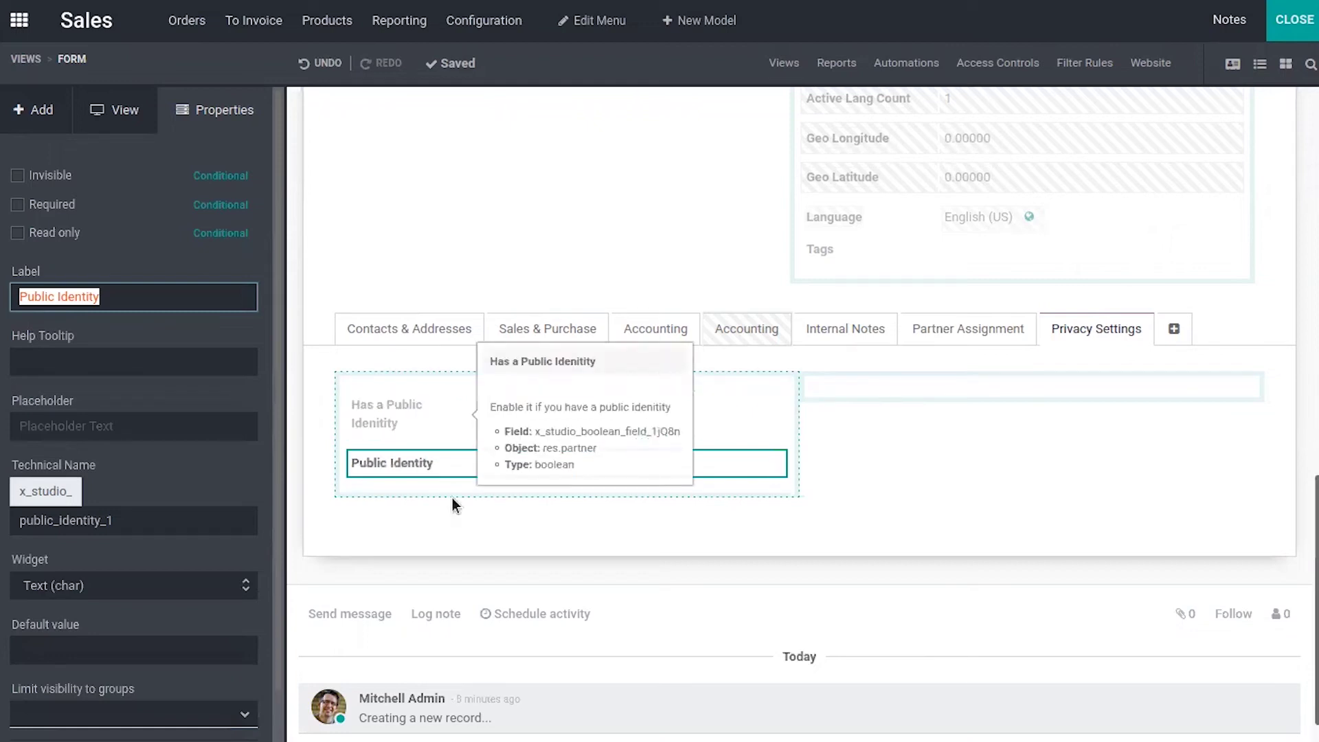
- Make Public Identity conditionally invisible when Has a Public Identity is not set (false)
click(450, 464)
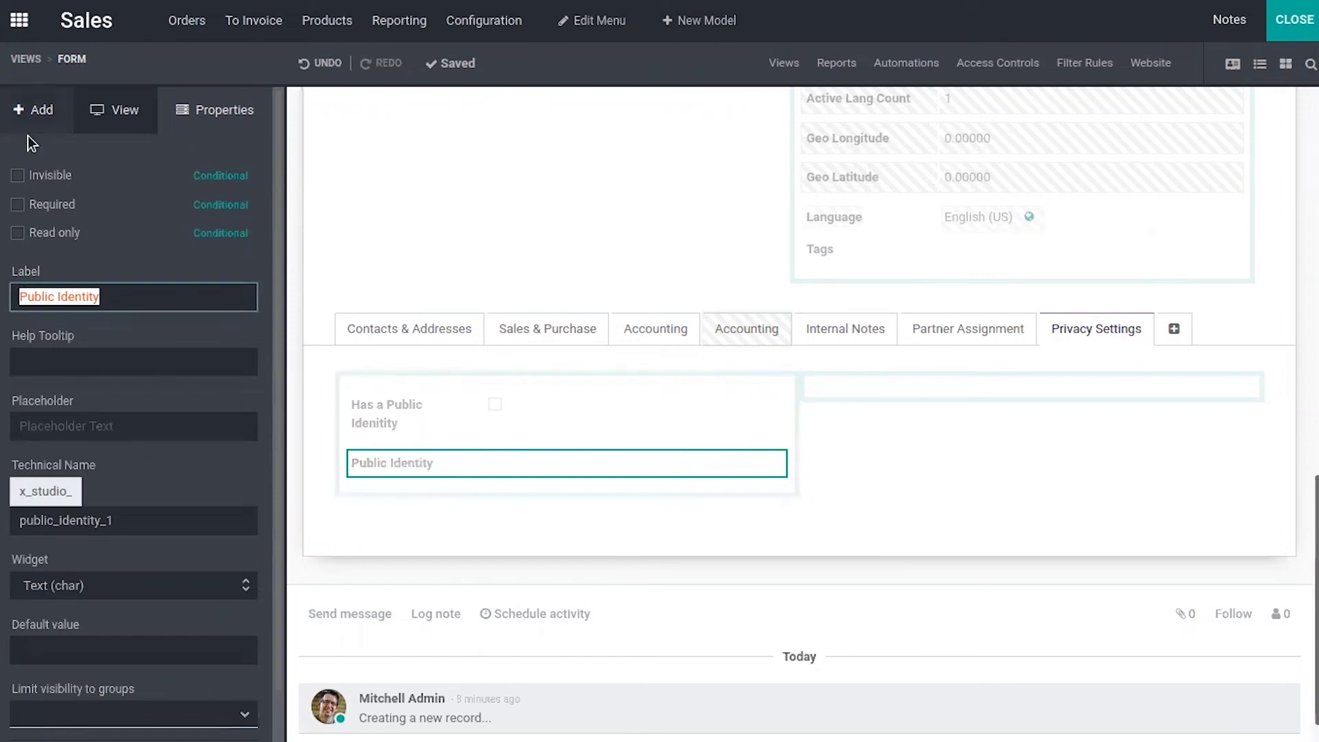
click(18, 176)
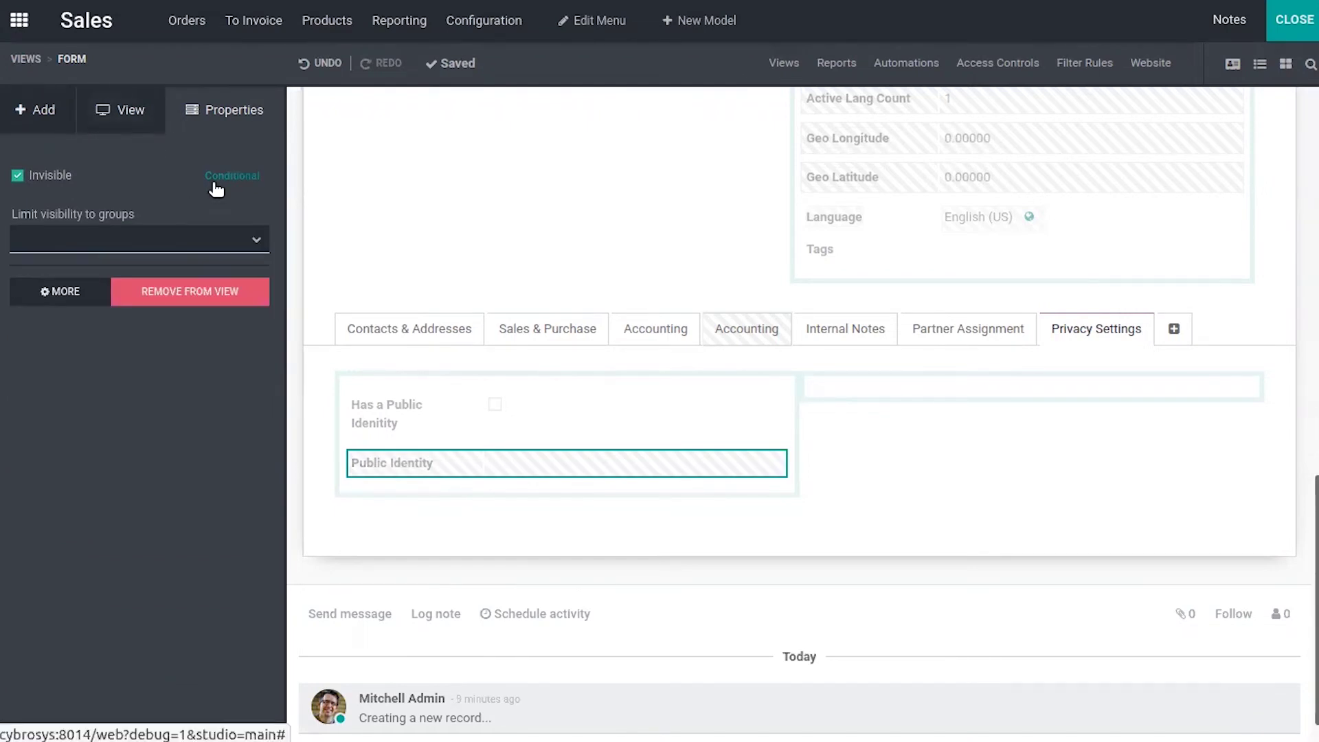
click(216, 182)
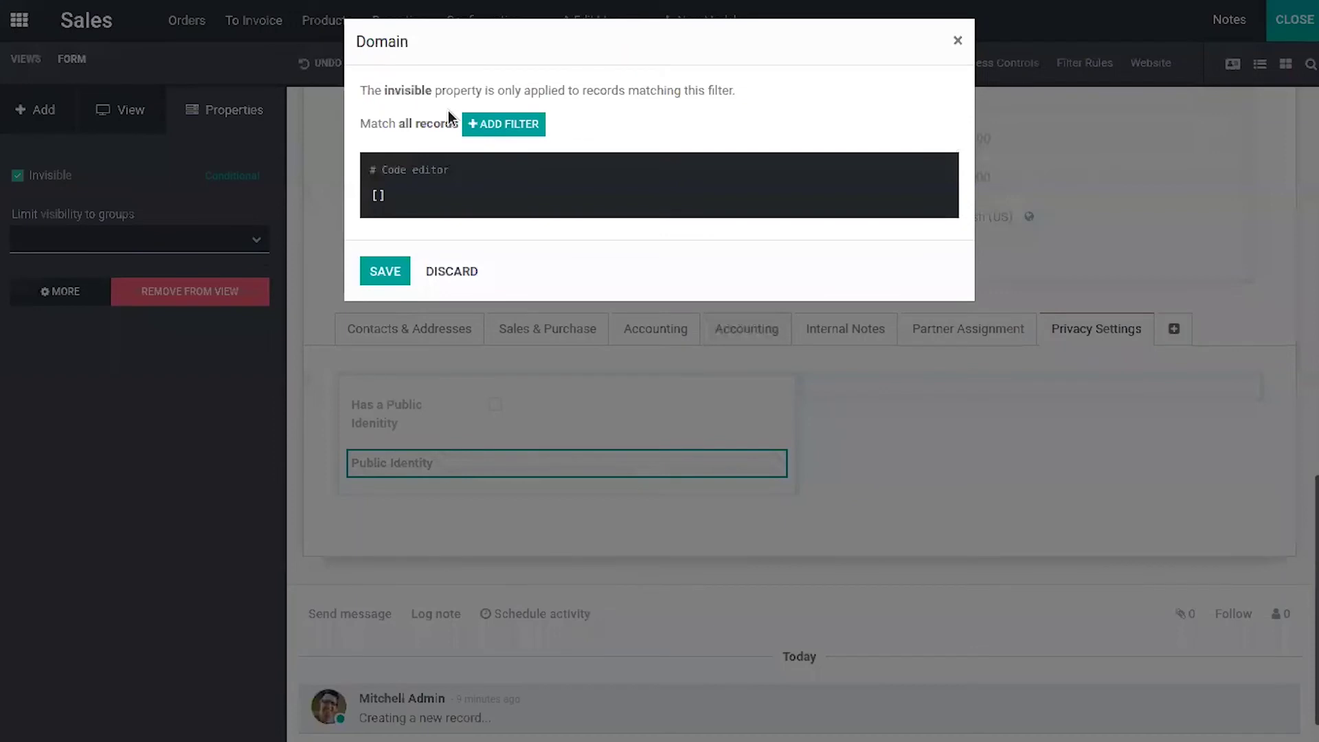
click(490, 137)
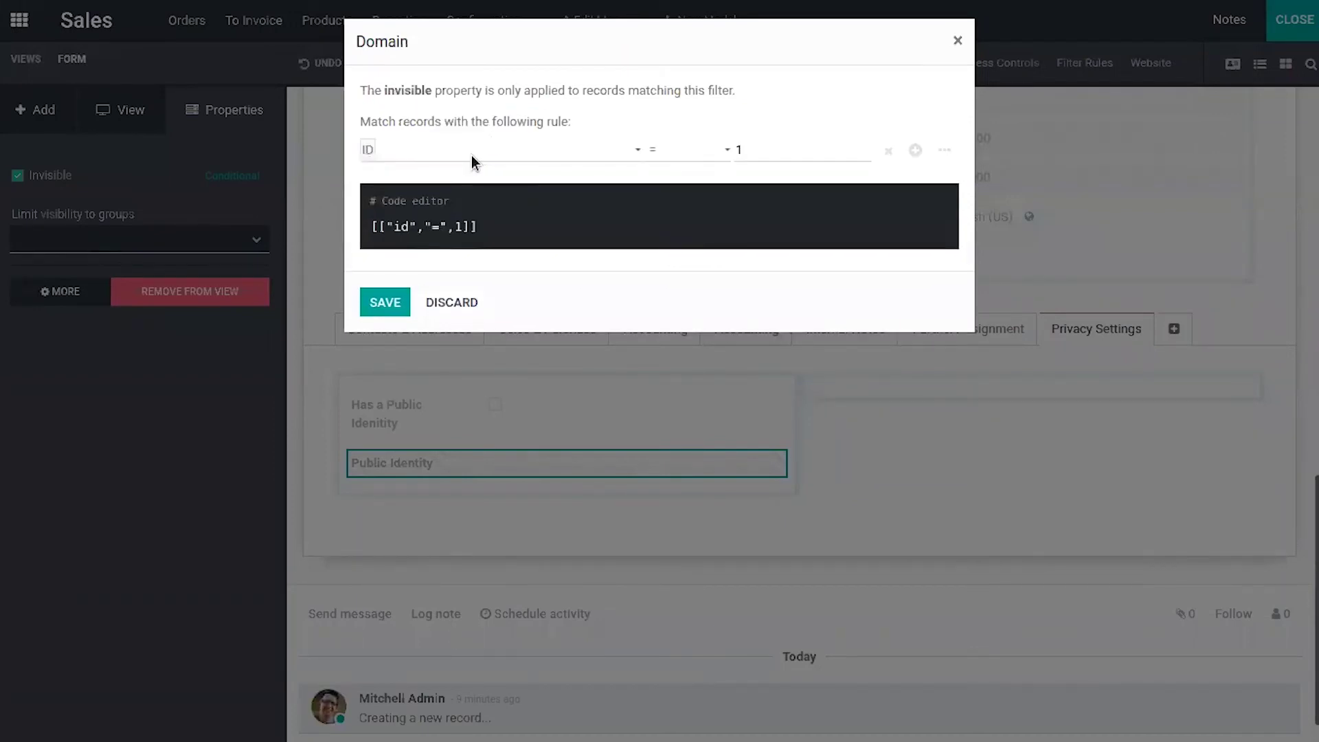
click(468, 150)
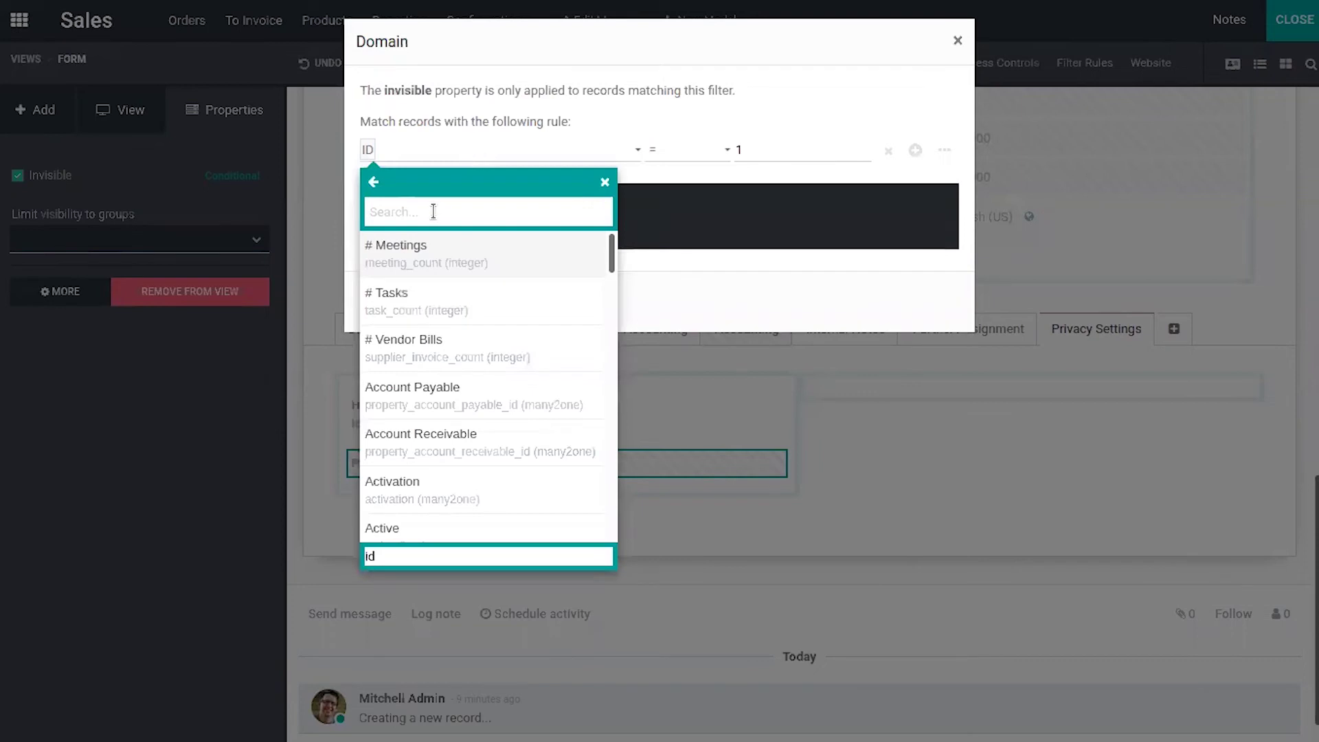
text(ha)
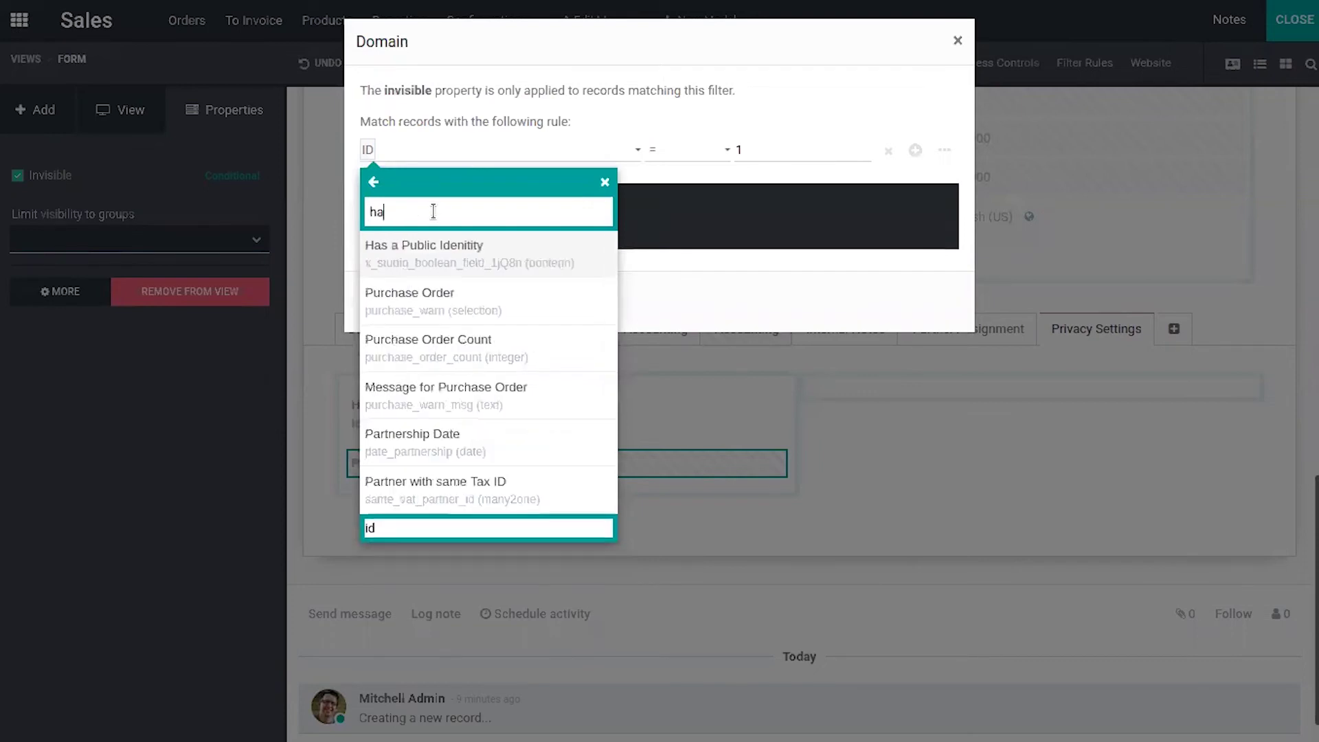
click(478, 249)
click(755, 155)
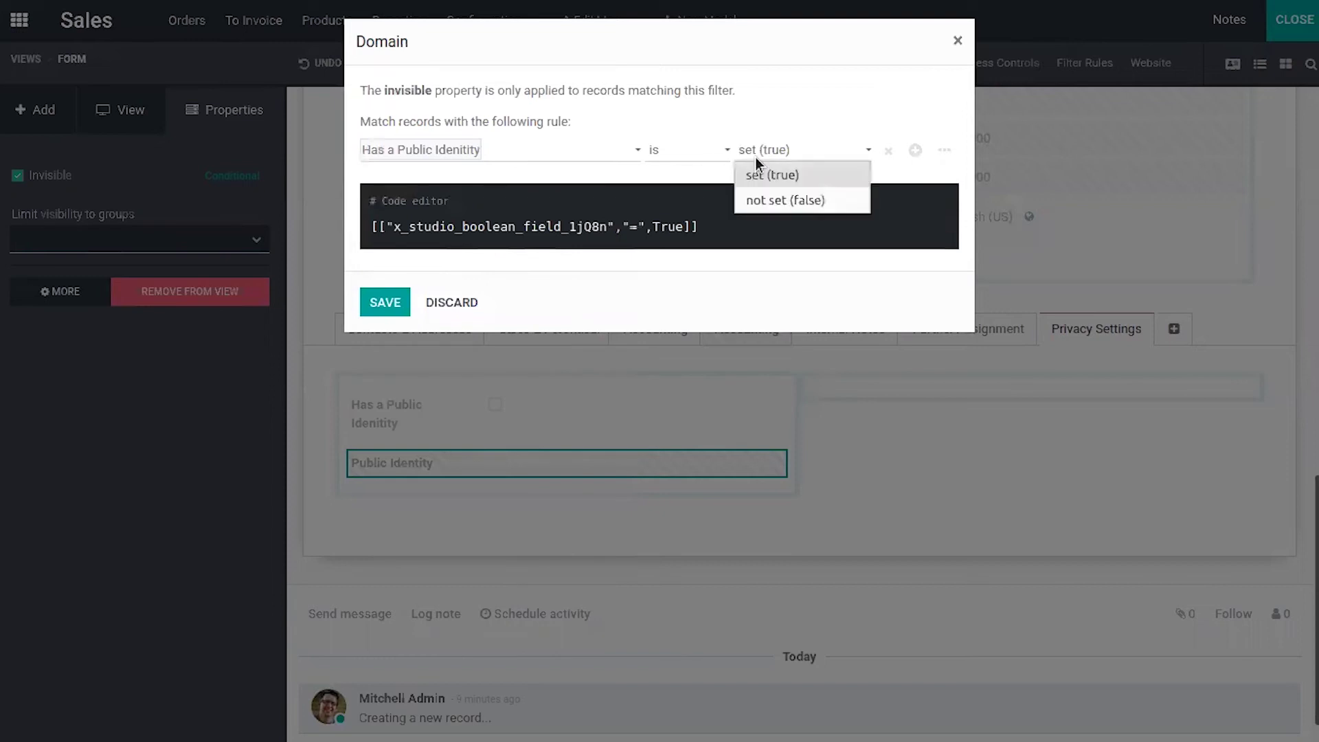
click(791, 199)
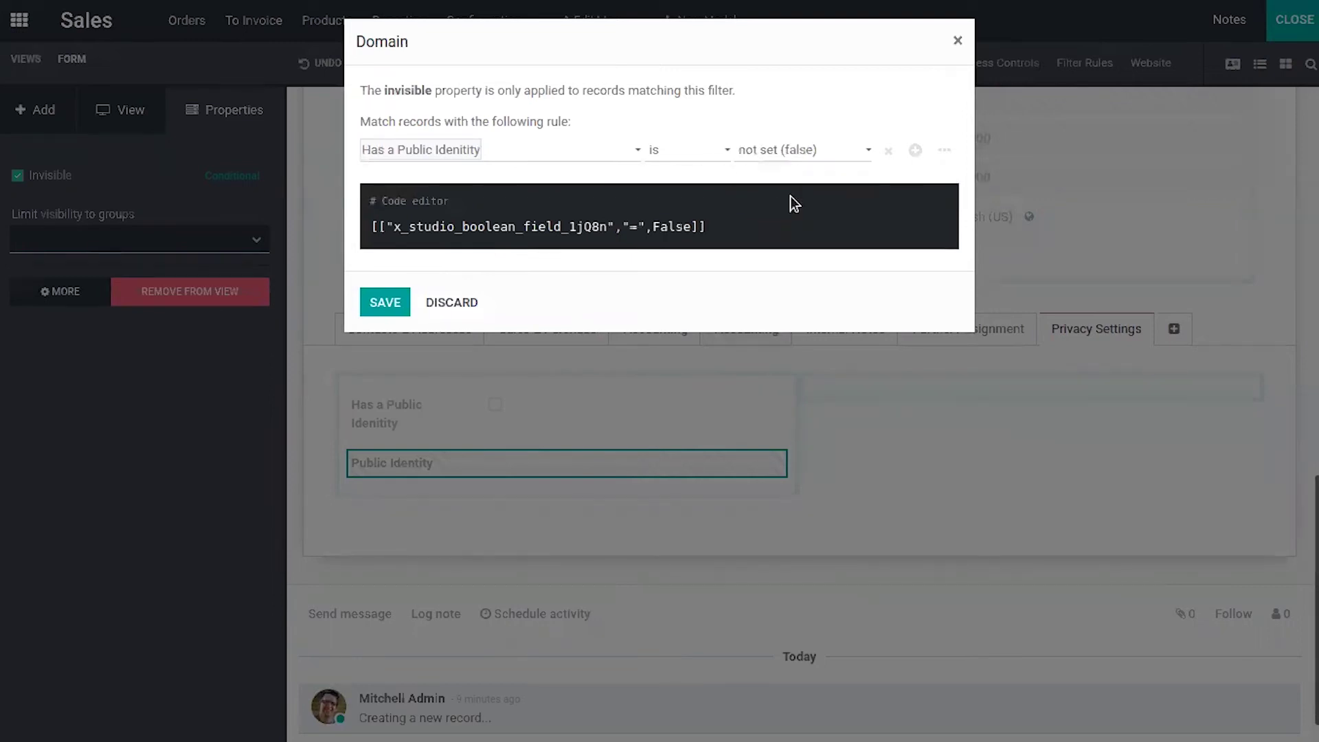
click(386, 304)
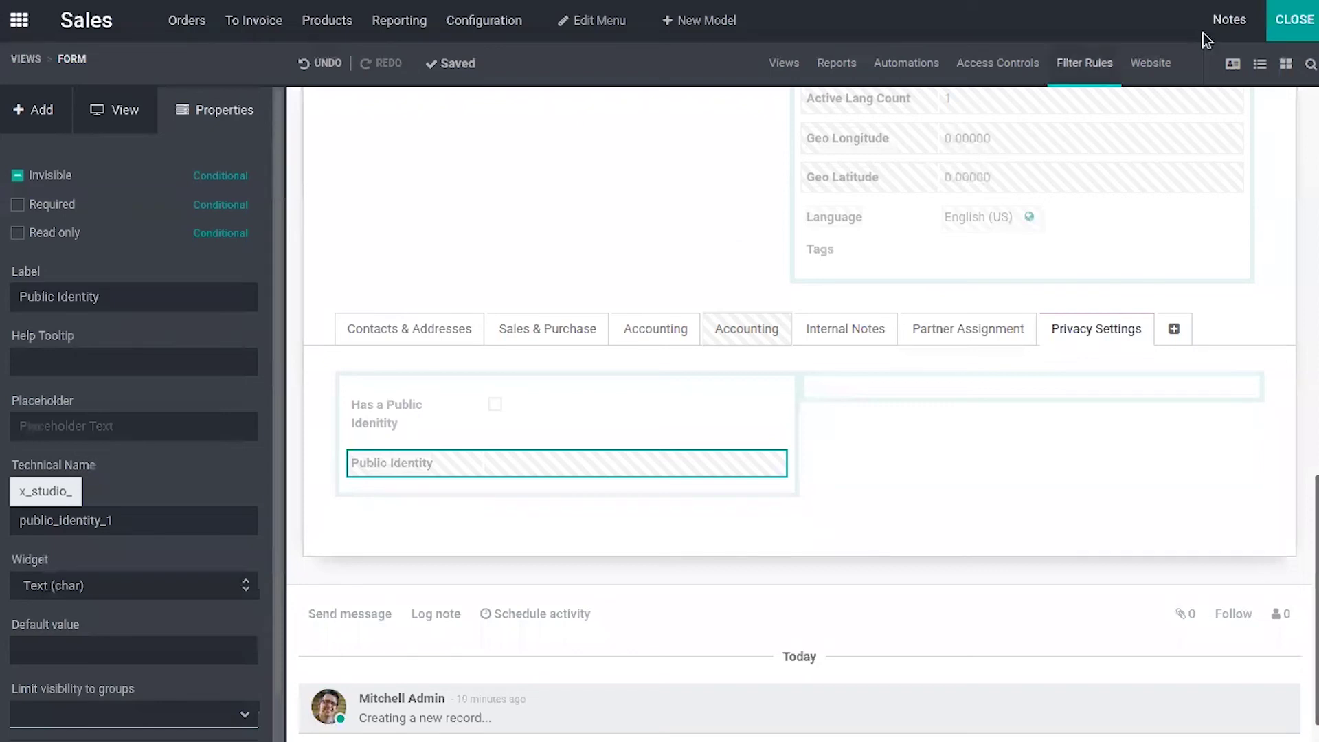
- Close Studio, check the Privacy Settings tab, and enter the new customer's name and e-mail
click(1287, 26)
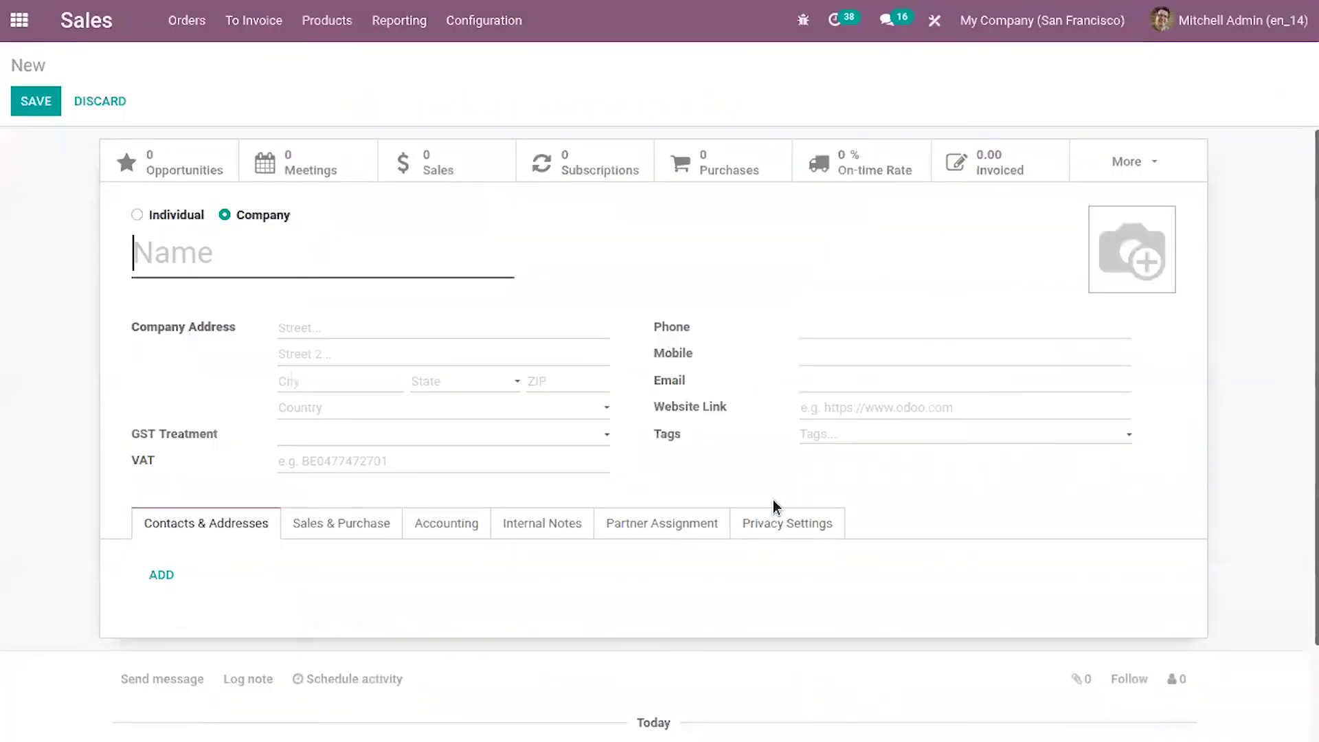
click(799, 532)
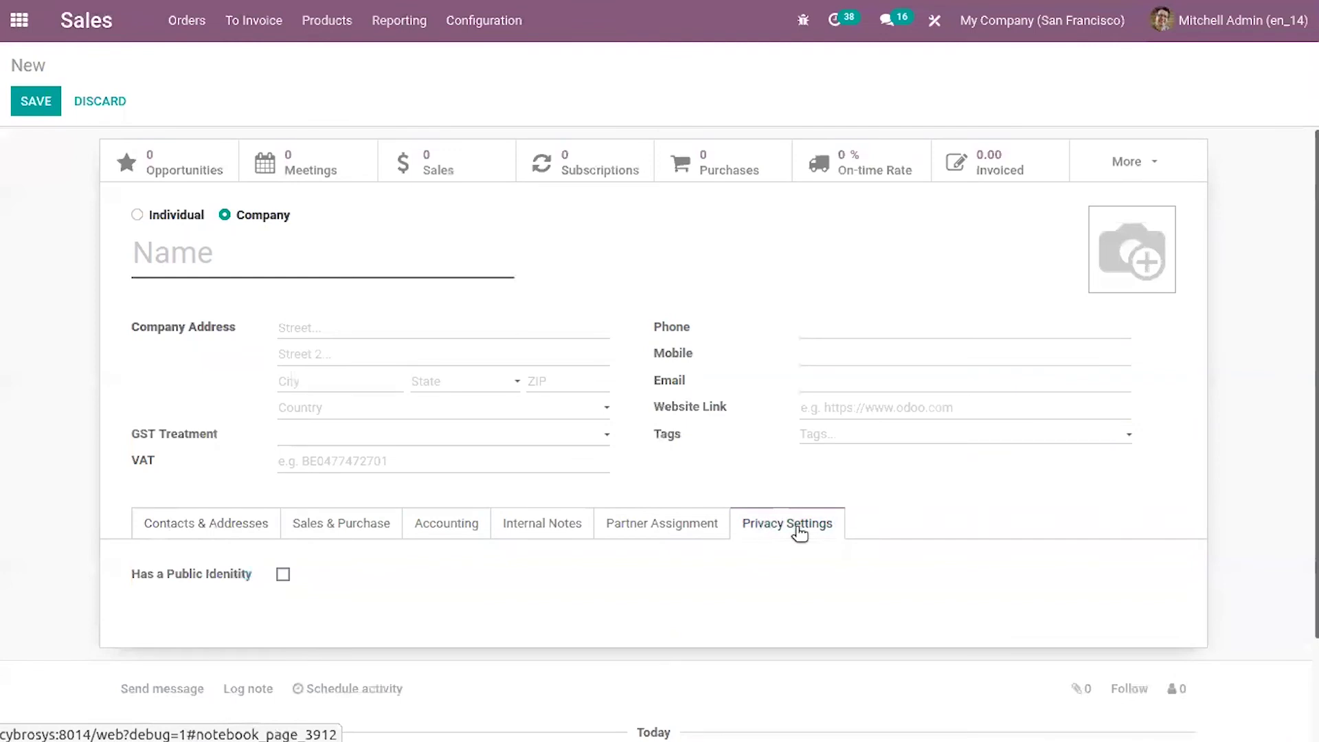
click(223, 252)
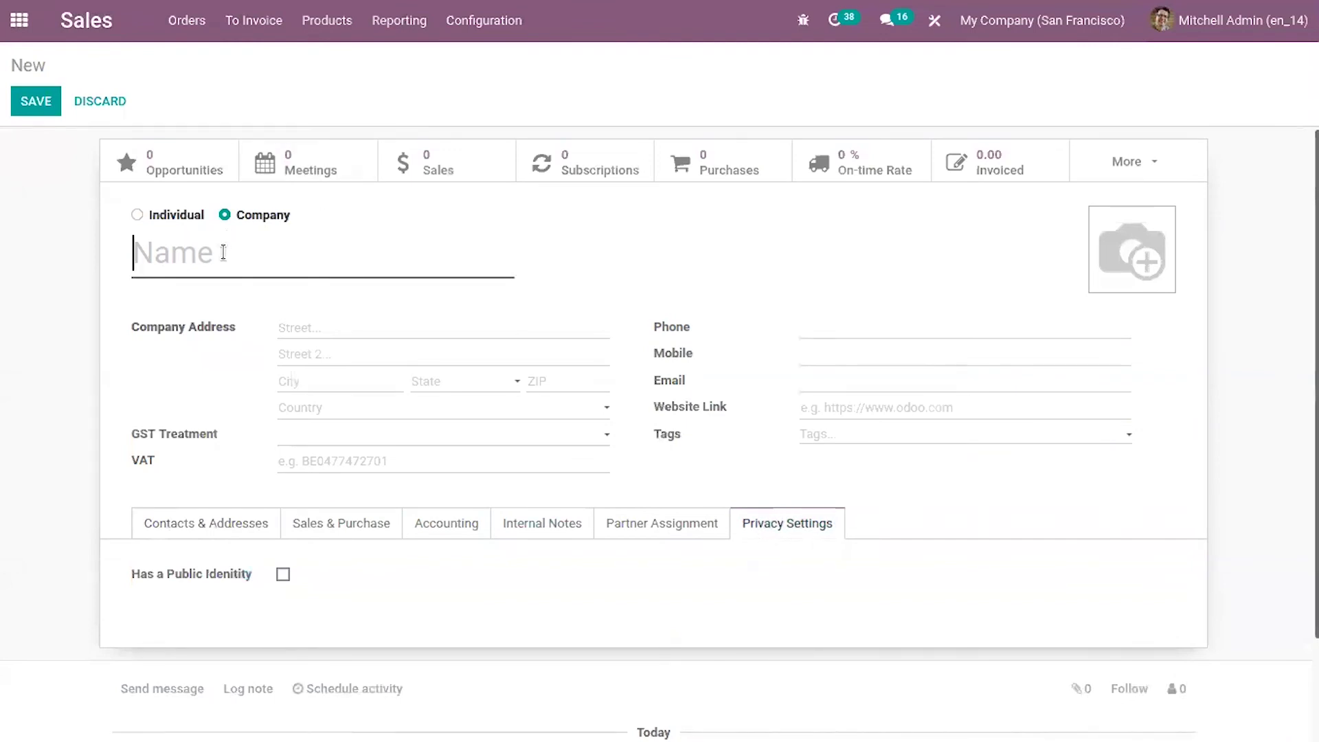
mouse_move(224, 252)
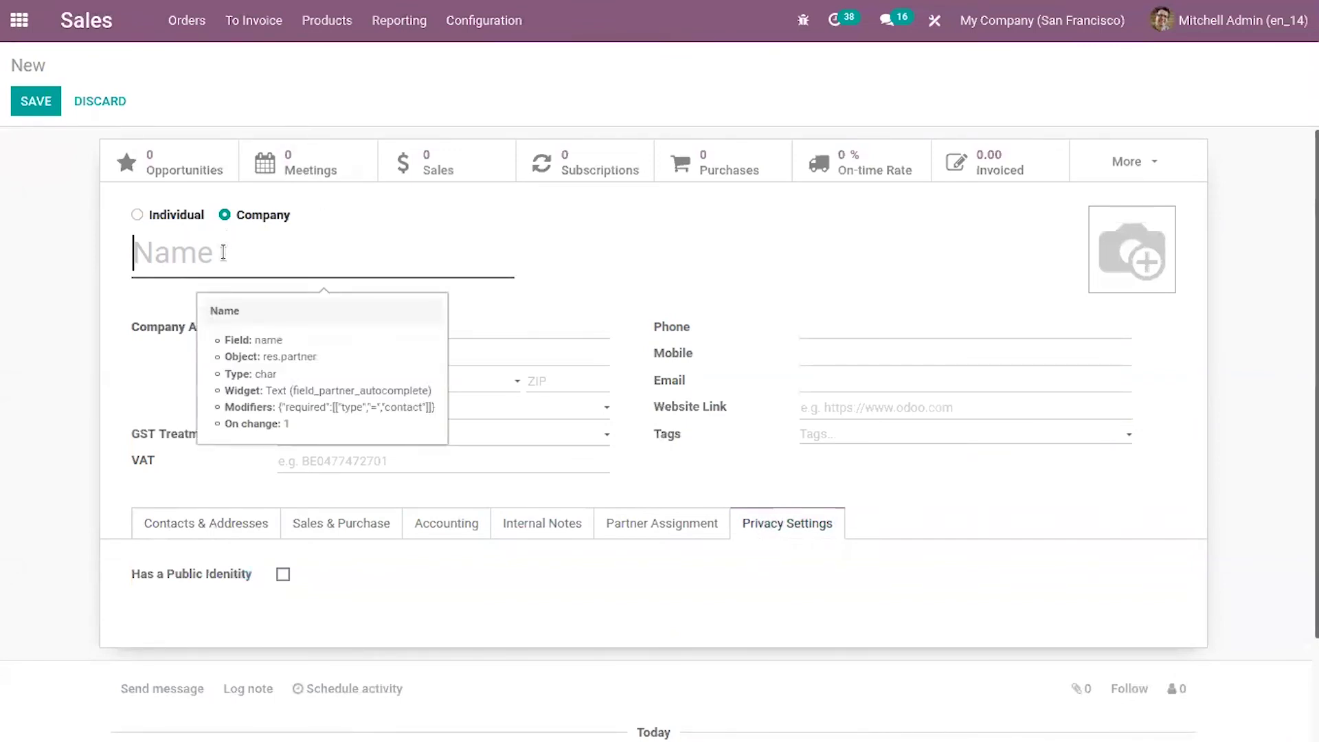
text(Lijo)
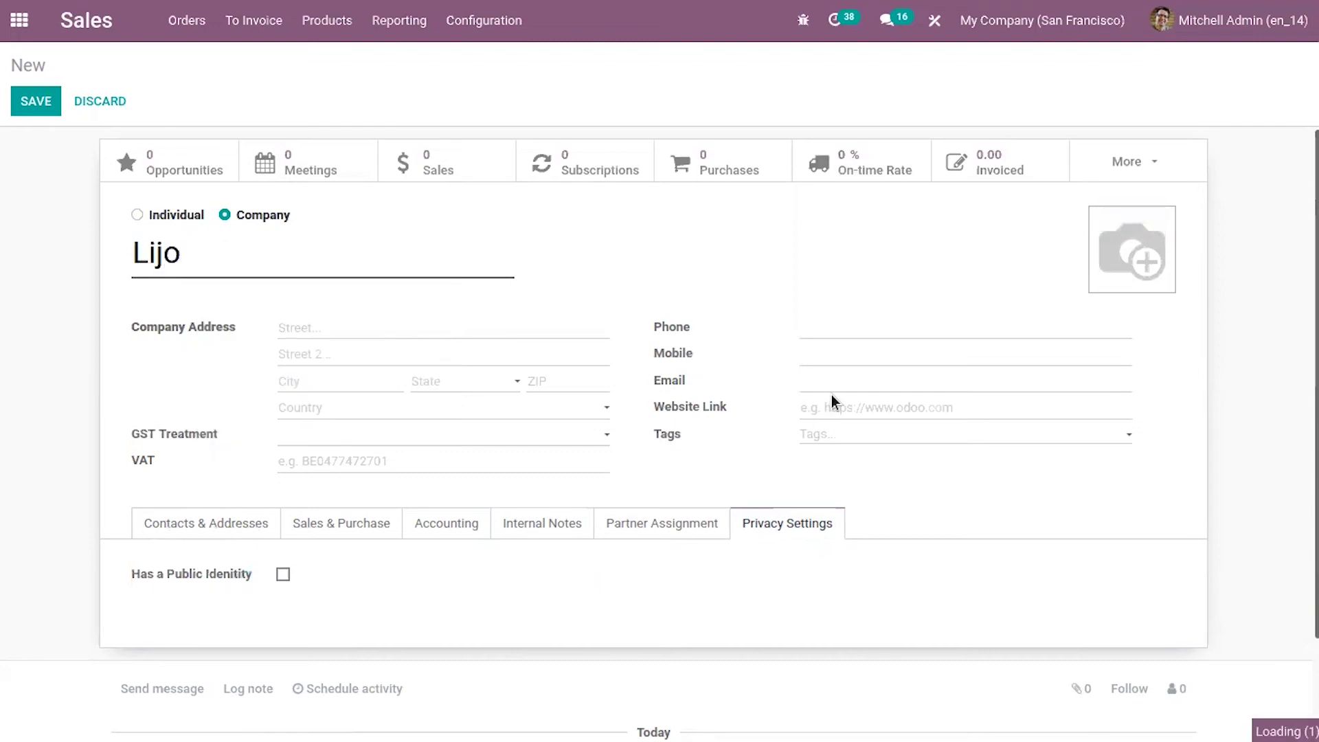
click(814, 382)
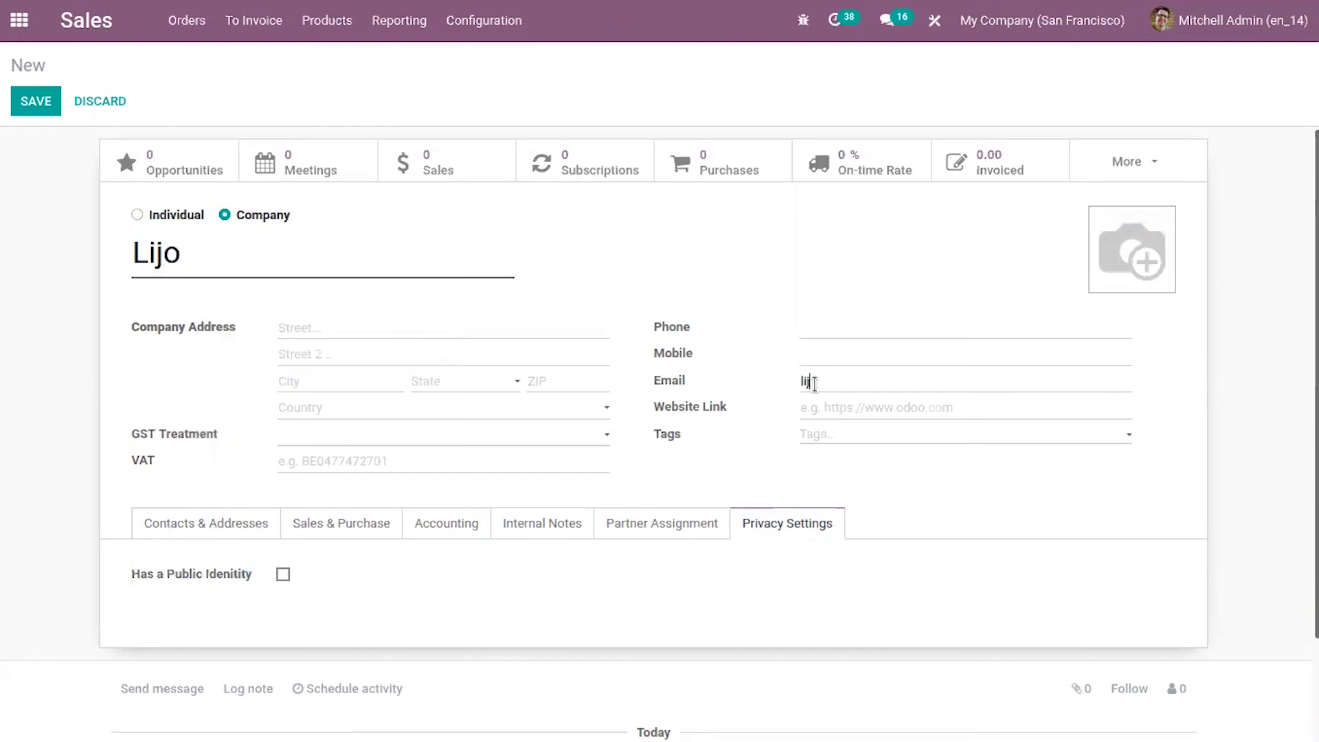
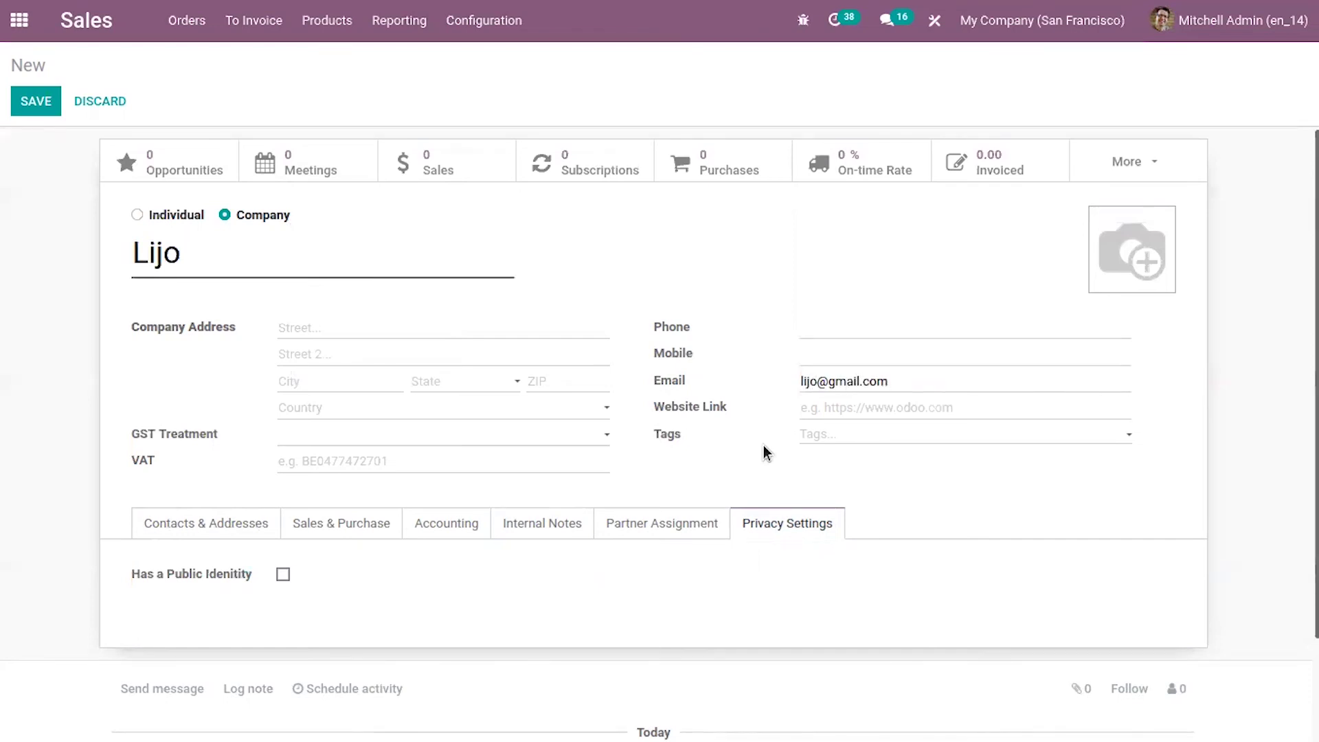
- Tick Has a Public Identity, enter the customer's public name in Public Identity, and save the record
click(283, 574)
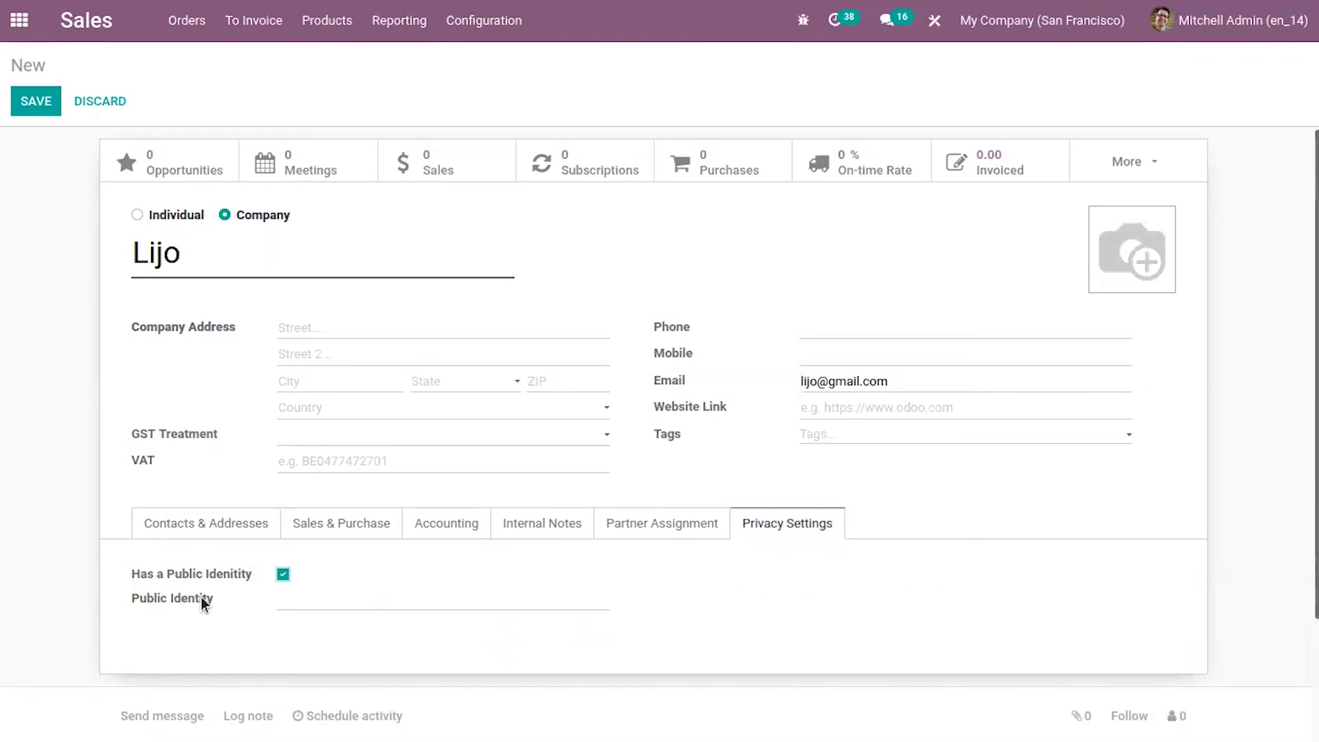
click(318, 598)
key(BackSpace)
key(BackSpace)
key(BackSpace)
key(BackSpace)
click(30, 105)
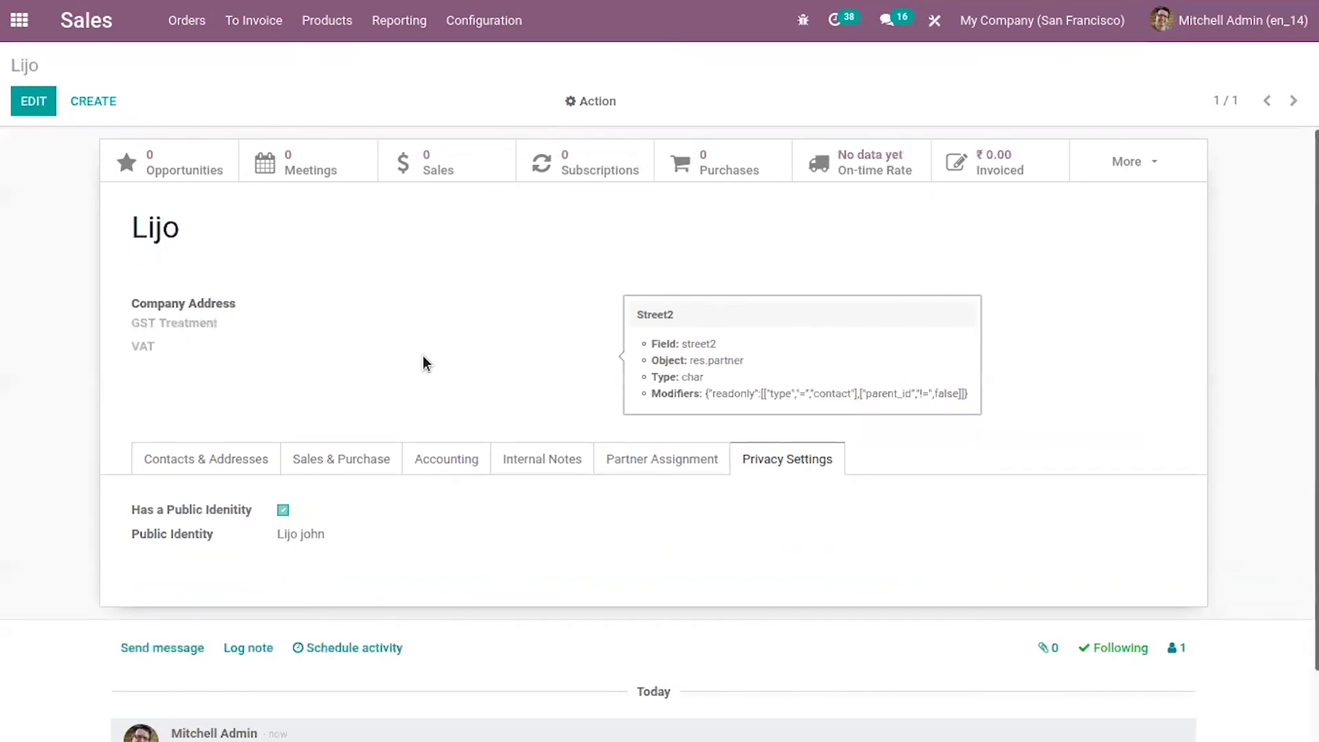
- Browse the Partner Assignment, Contacts & Addresses, Sales & Purchase, Accounting and Internal Notes tabs
click(675, 472)
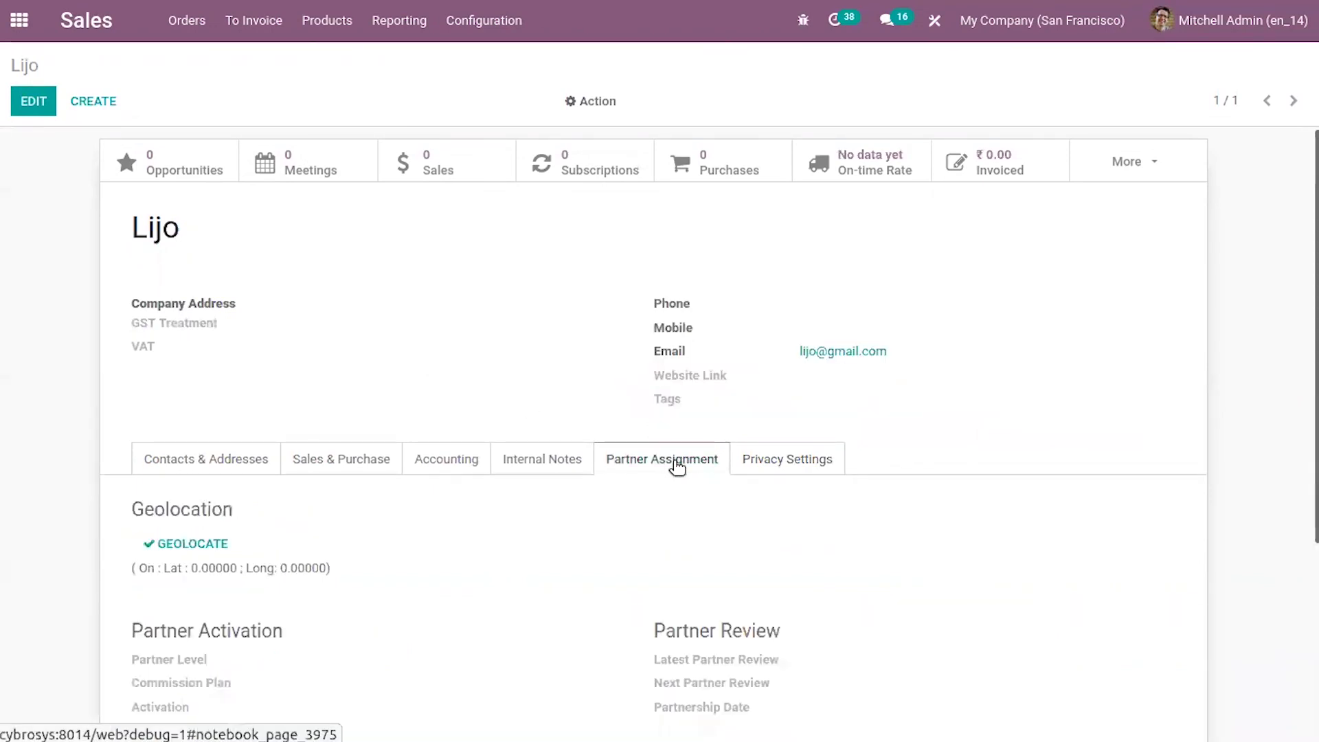
click(236, 462)
click(357, 457)
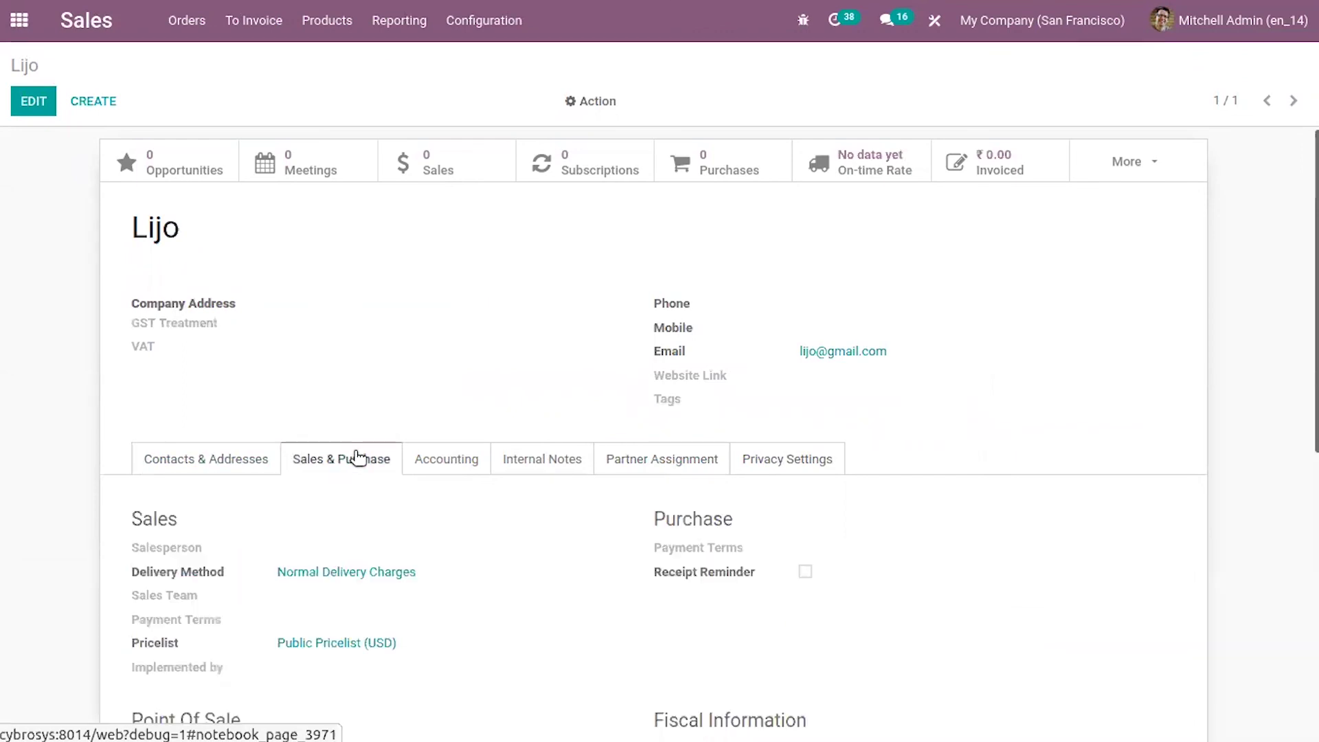
click(480, 462)
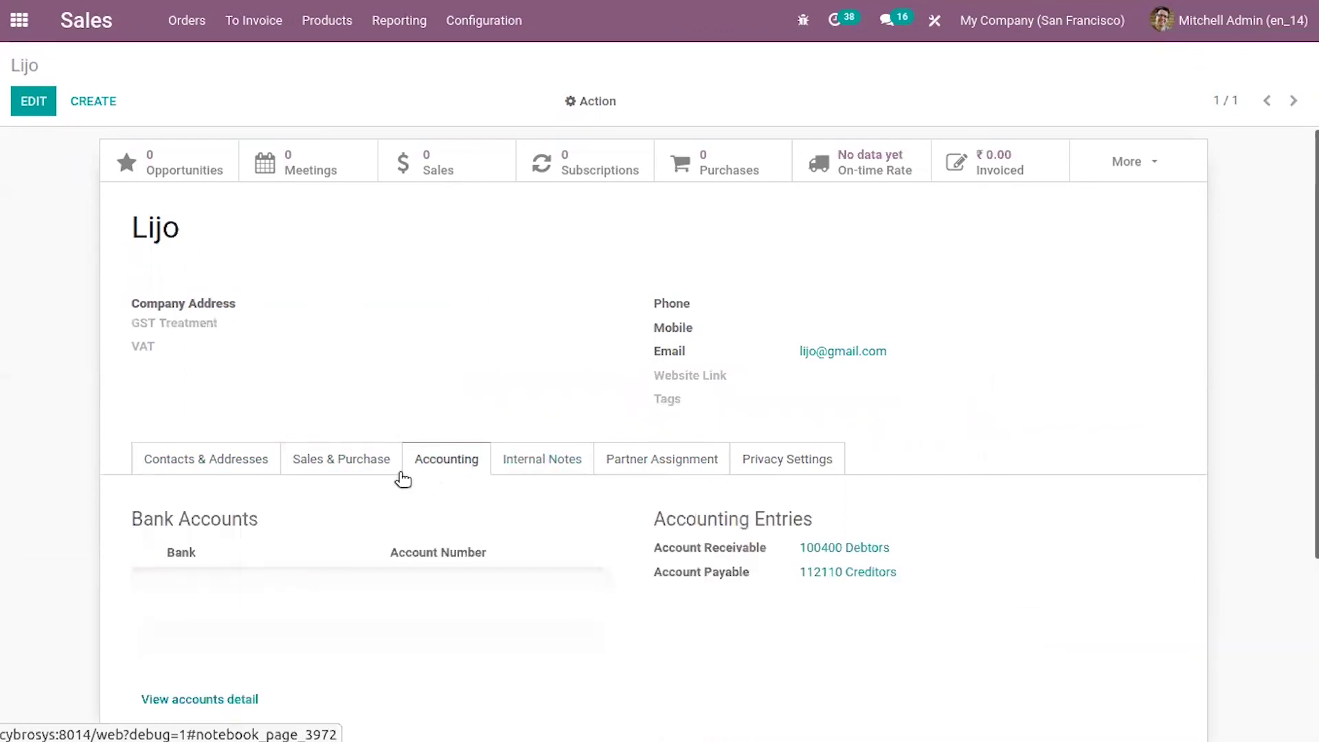
click(561, 456)
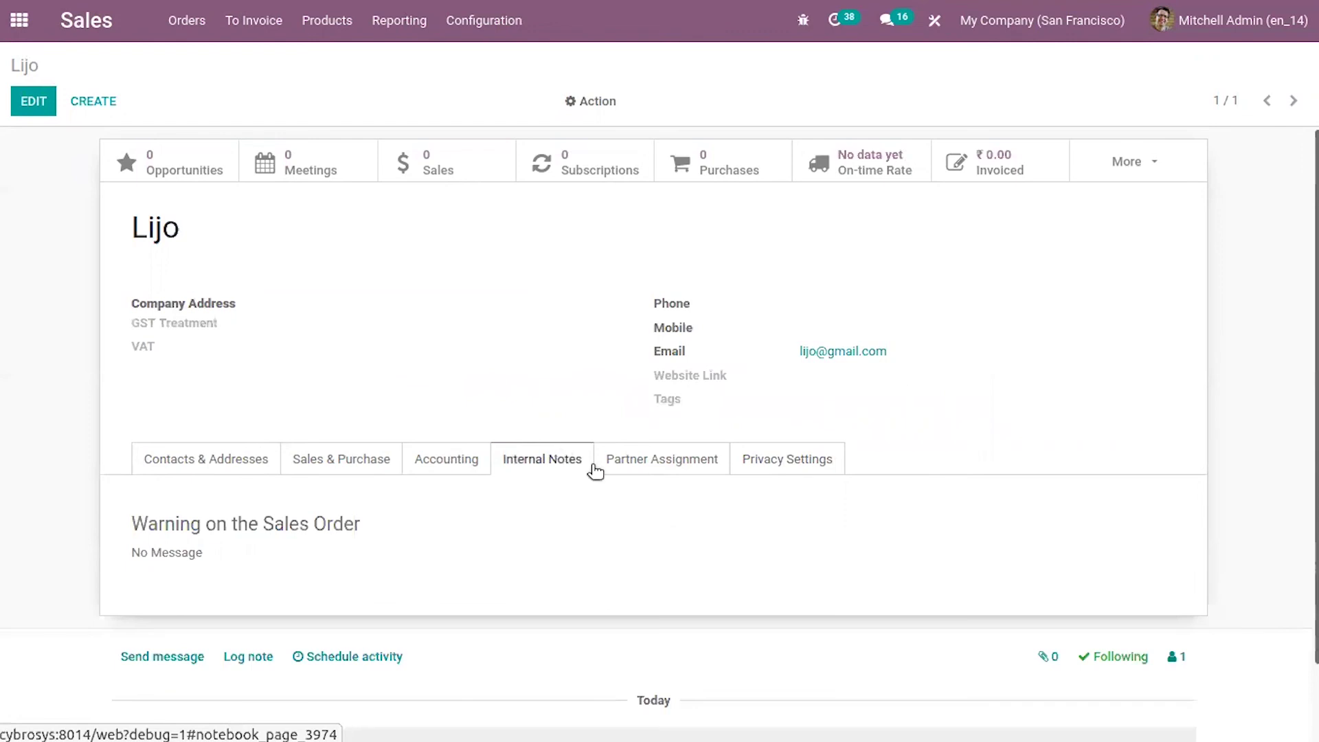